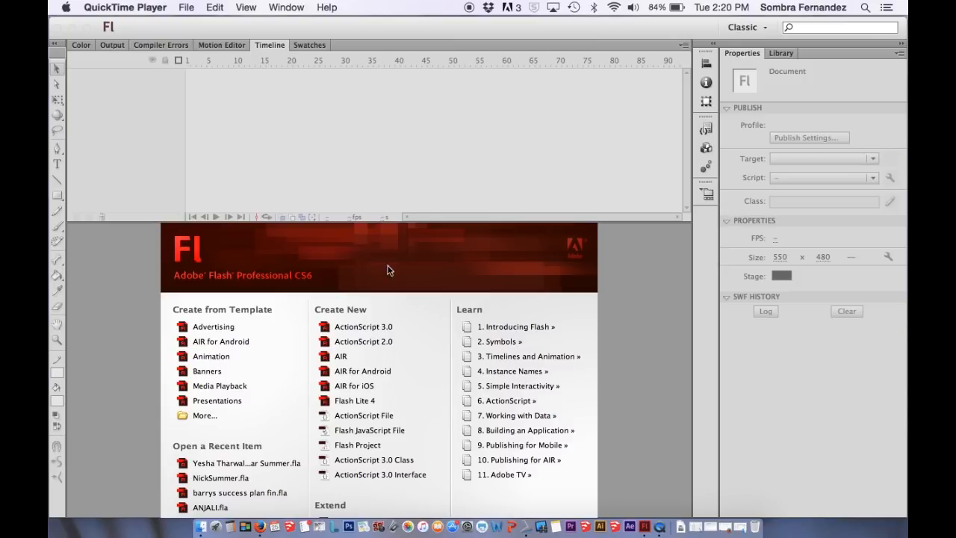
Create a new ActionScript 3.0 document
{"action": "left_click", "coordinate": [374, 325]}
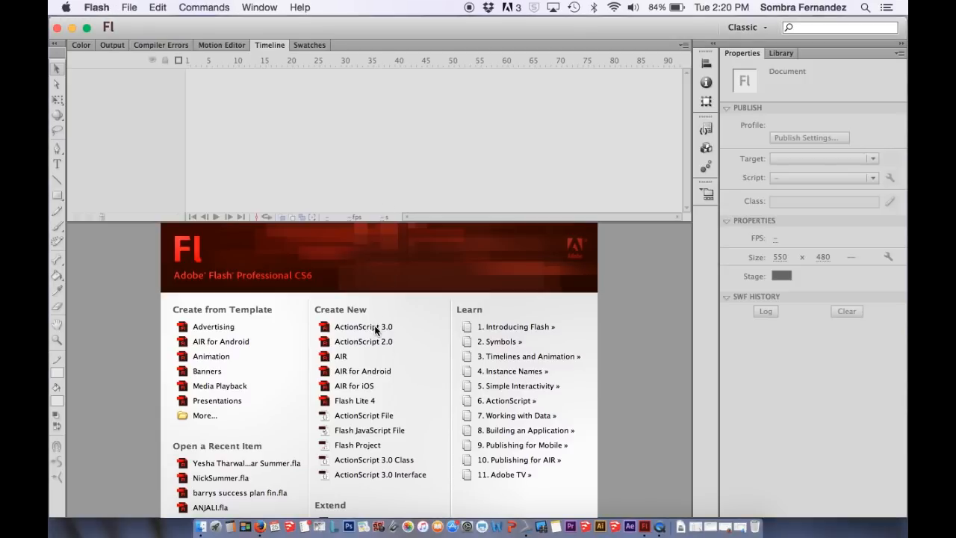
{"action": "left_click", "coordinate": [374, 325]}
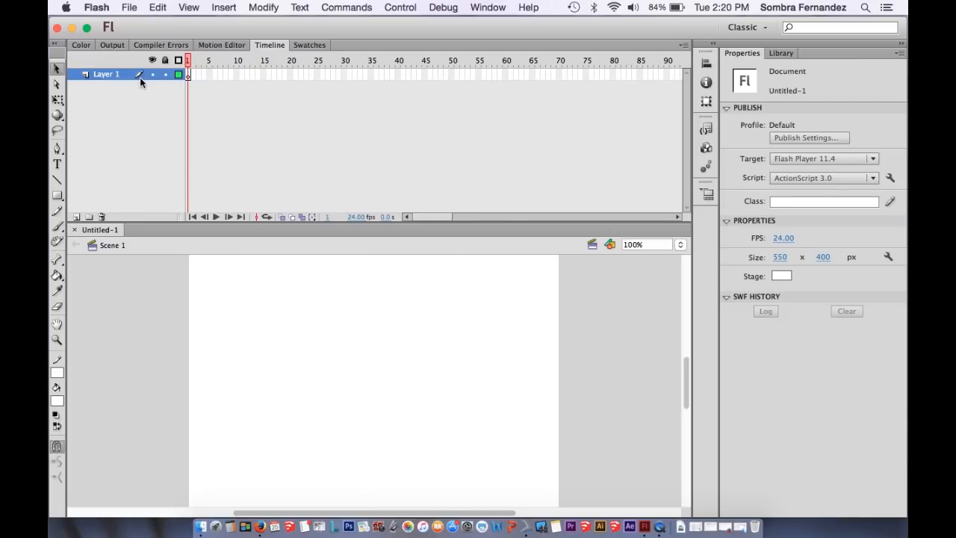
{"action": "left_click", "coordinate": [767, 28]}
{"action": "left_click", "coordinate": [768, 29]}
{"action": "left_click", "coordinate": [788, 53]}
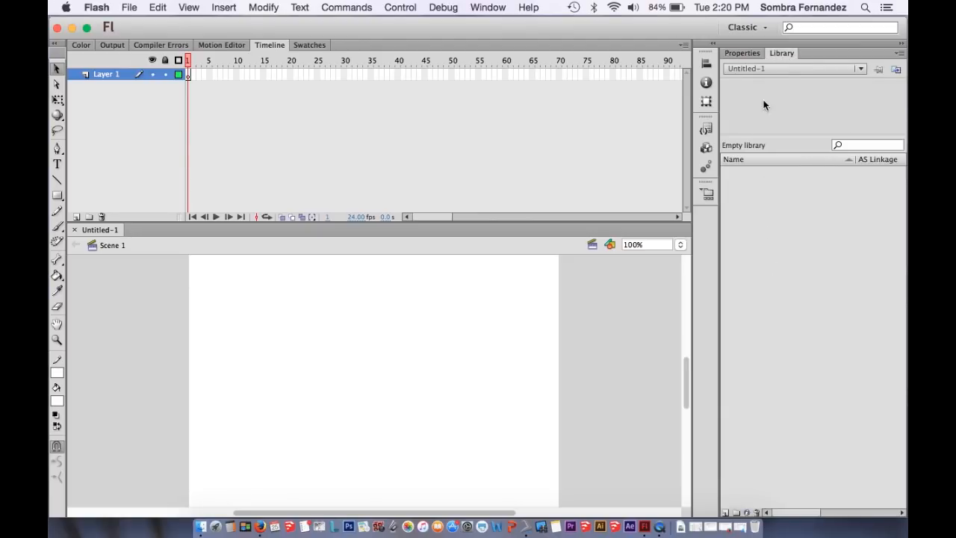
{"action": "left_click", "coordinate": [750, 54]}
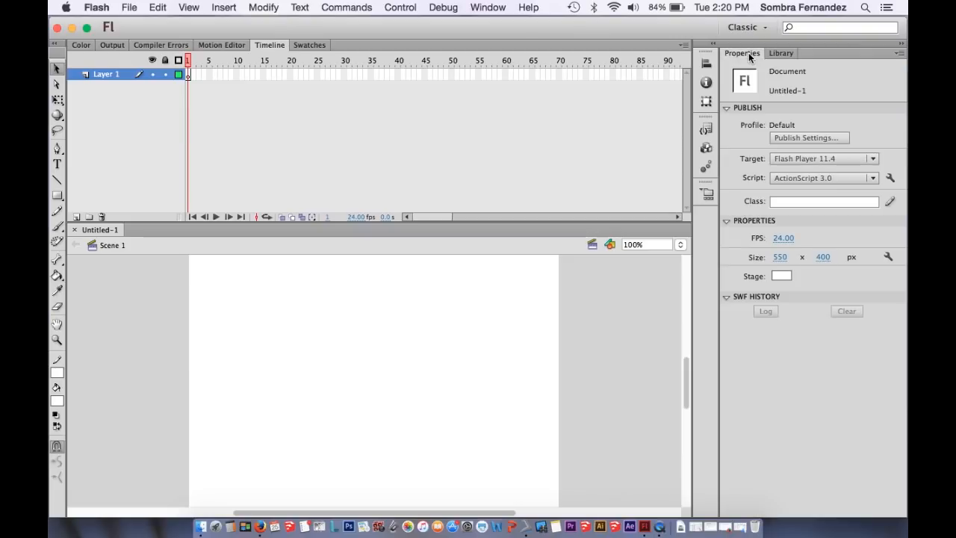
Set the document's stage size to 512 x 288 px
{"action": "left_click", "coordinate": [781, 258]}
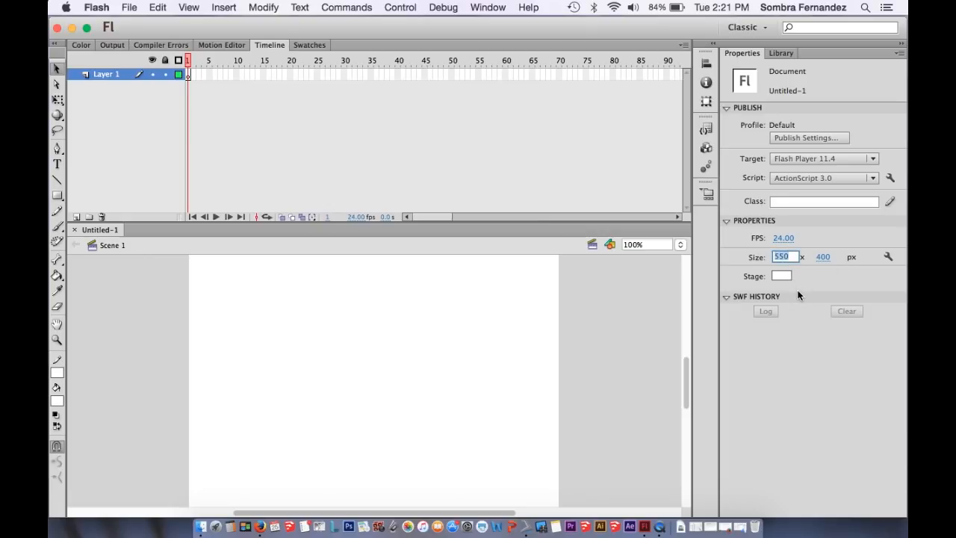
{"action": "type", "text": "512"}
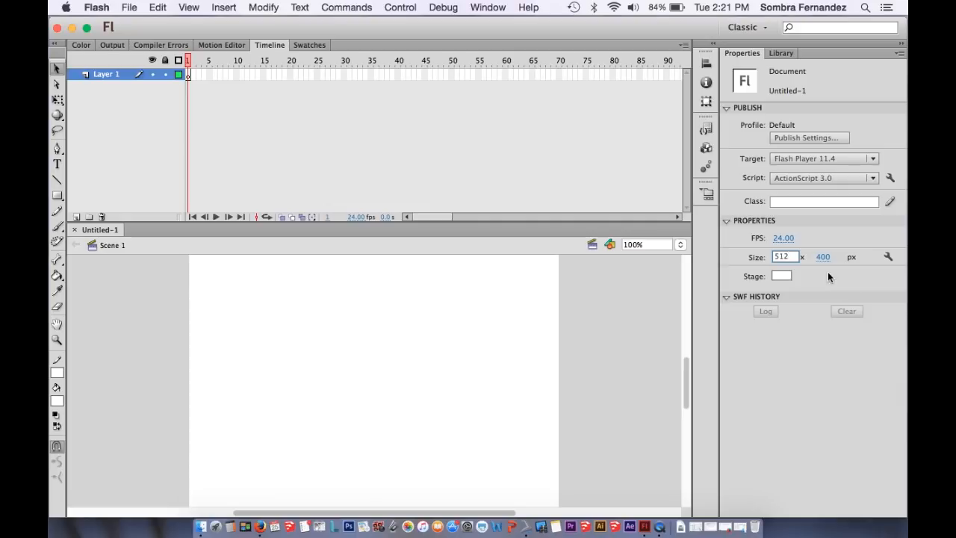
{"action": "key", "text": "Tab"}
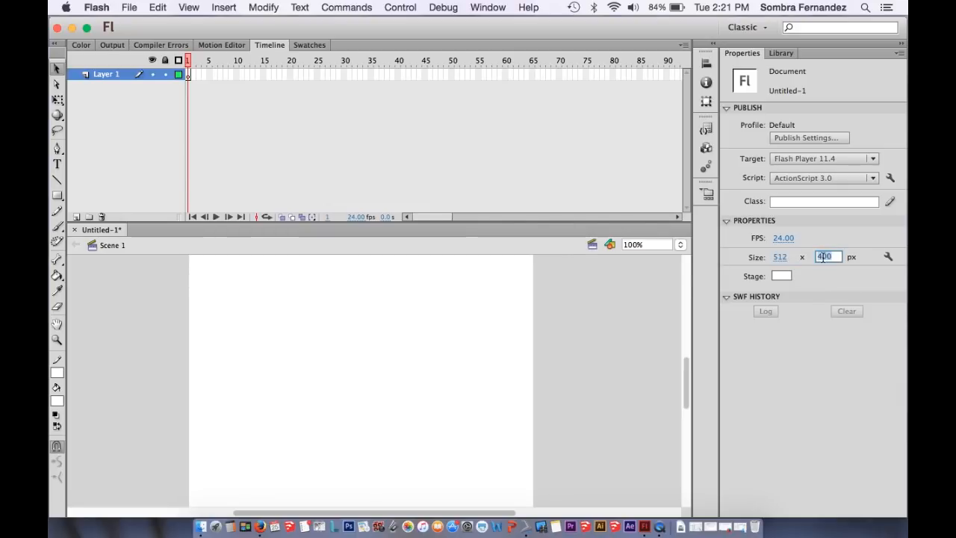
{"action": "type", "text": "288"}
{"action": "key", "text": "Return"}
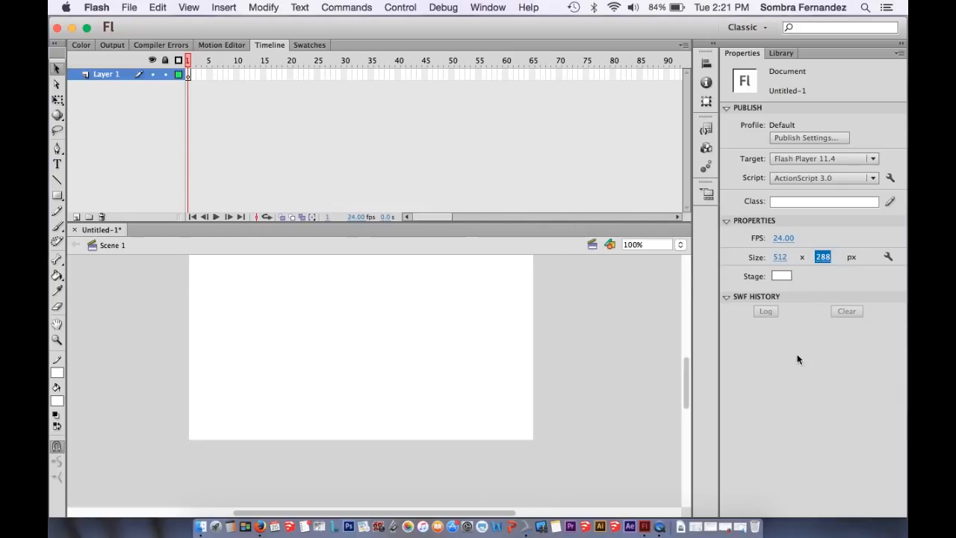
{"action": "left_click_drag", "start_coordinate": [684, 374], "coordinate": [690, 366]}
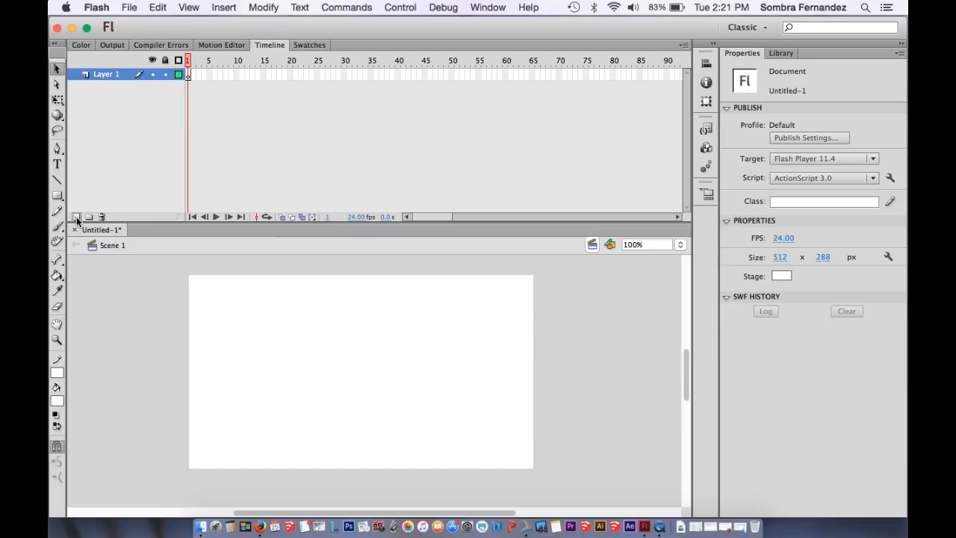
Rename Layer 1 as BKGD
{"action": "double_click", "coordinate": [107, 74]}
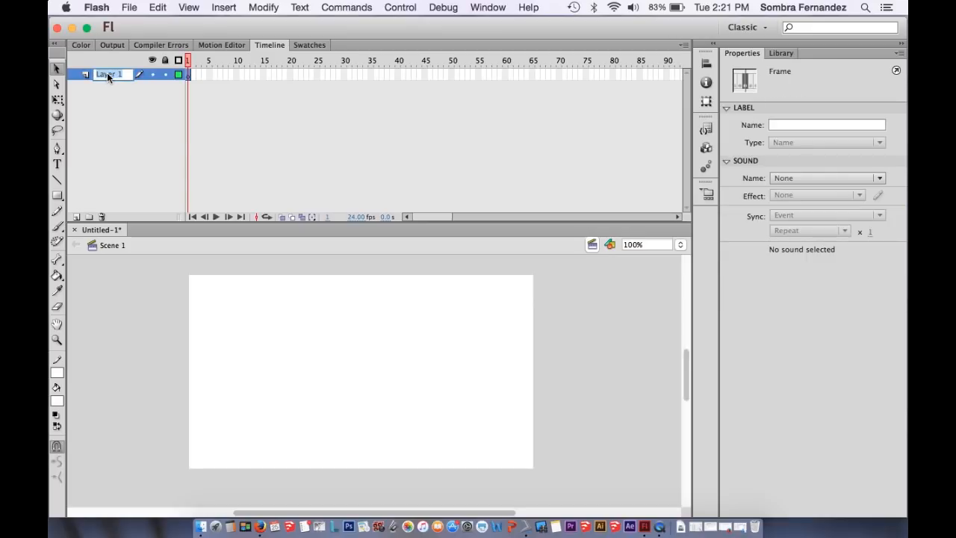
{"action": "type", "text": "BKGD"}
{"action": "key", "text": "Return"}
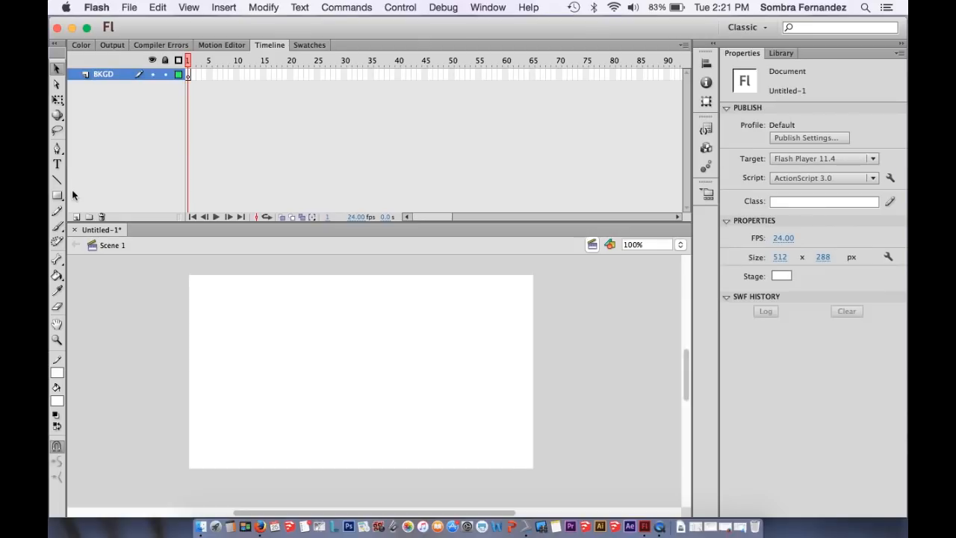
Draw a rectangle with a bright blue fill over the stage on the BKGD layer
{"action": "left_click_drag", "start_coordinate": [59, 198], "coordinate": [79, 196]}
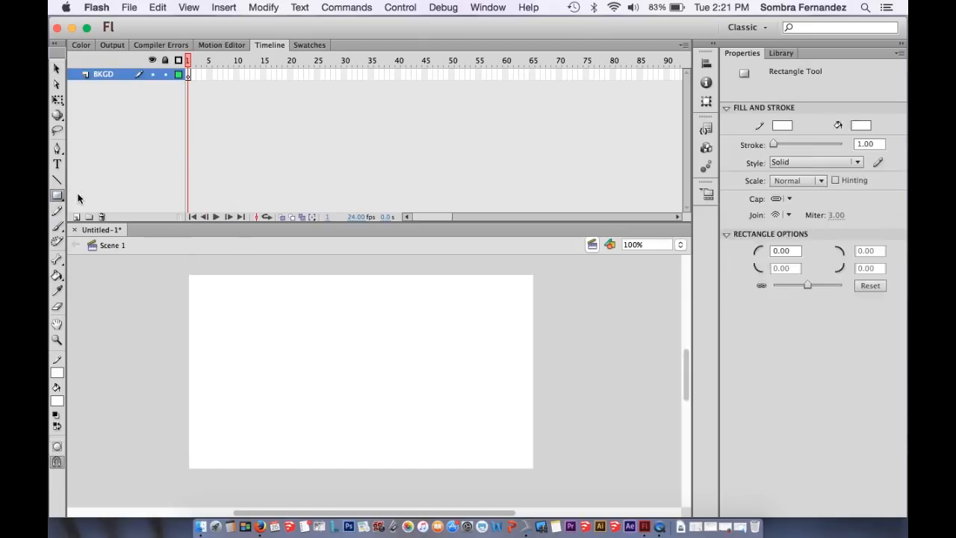
{"action": "left_click", "coordinate": [57, 401]}
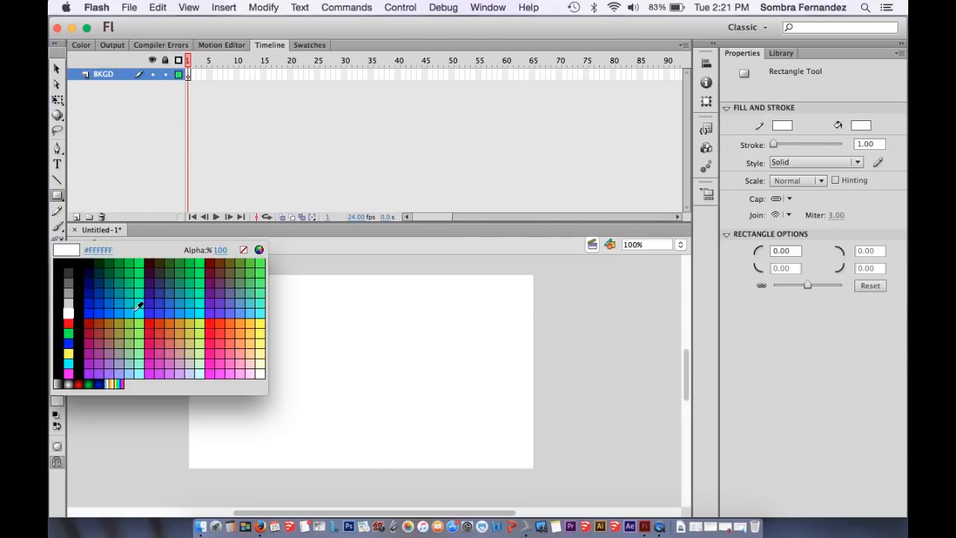
{"action": "left_click", "coordinate": [142, 304]}
{"action": "left_click_drag", "start_coordinate": [189, 276], "coordinate": [533, 467]}
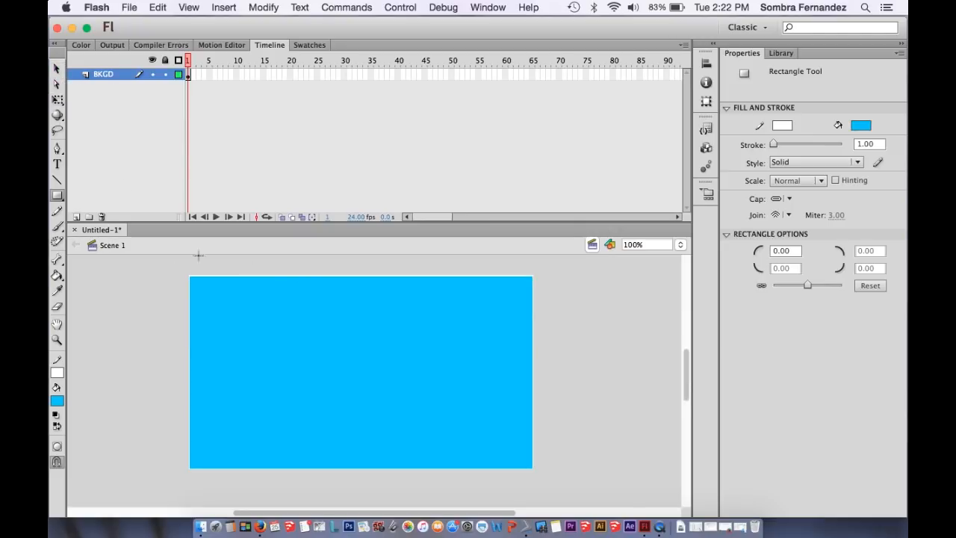
Stretch the blue rectangle's upper edge past the top of the stage with Free Transform, to a height of about 297 px
{"action": "left_click", "coordinate": [58, 100]}
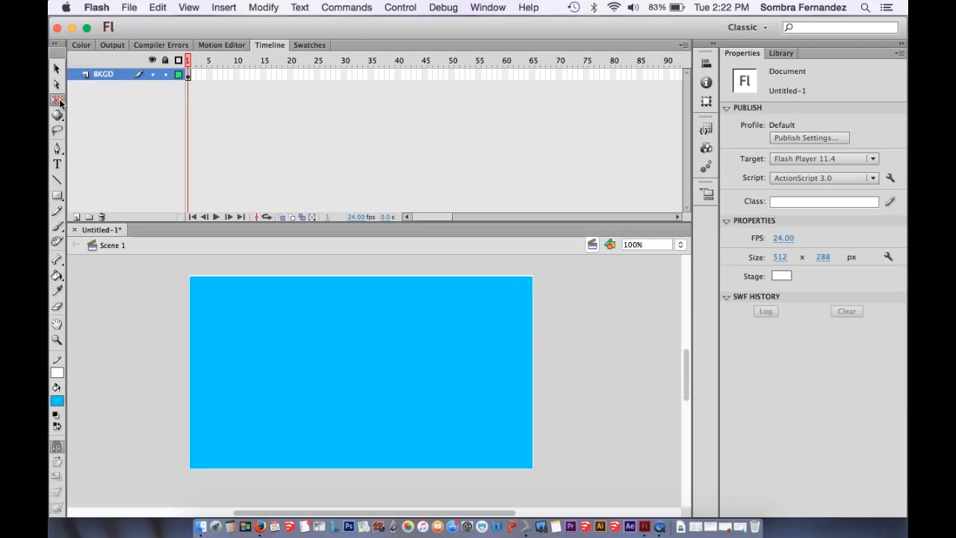
{"action": "left_click", "coordinate": [359, 276]}
{"action": "left_click_drag", "start_coordinate": [359, 274], "coordinate": [360, 268]}
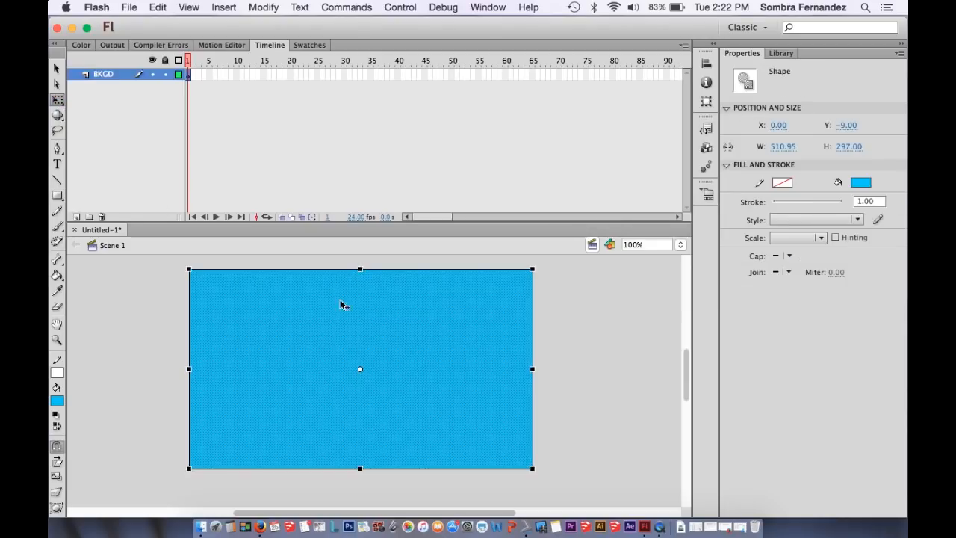
{"action": "left_click", "coordinate": [57, 68]}
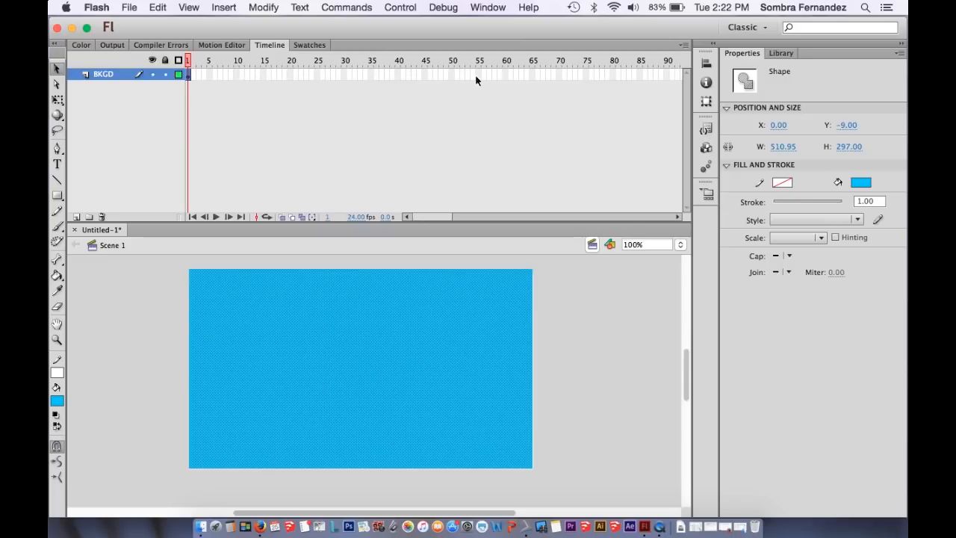
Extend the BKGD layer to frame 60 by inserting a frame, and scrub the playhead along the timeline to check it
{"action": "left_click", "coordinate": [509, 74]}
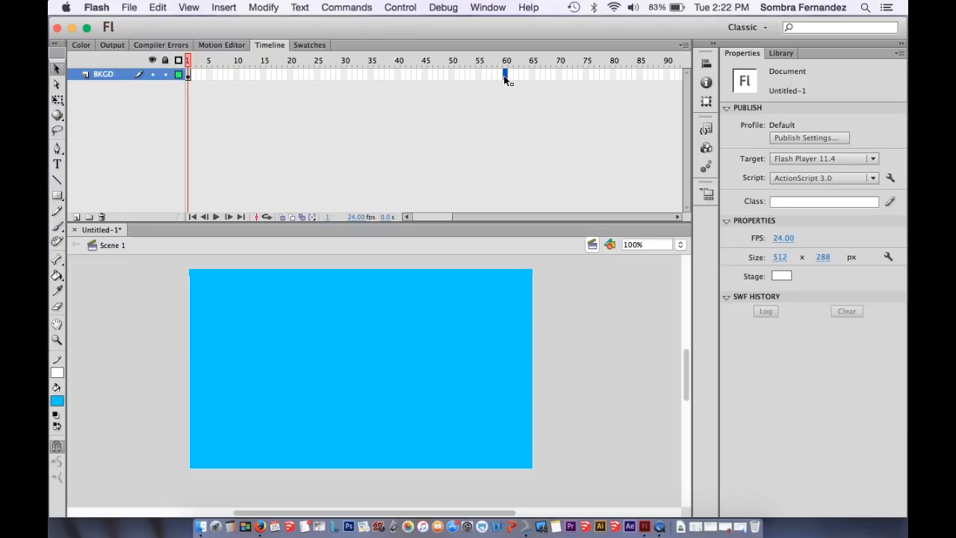
{"action": "right_click", "coordinate": [506, 77]}
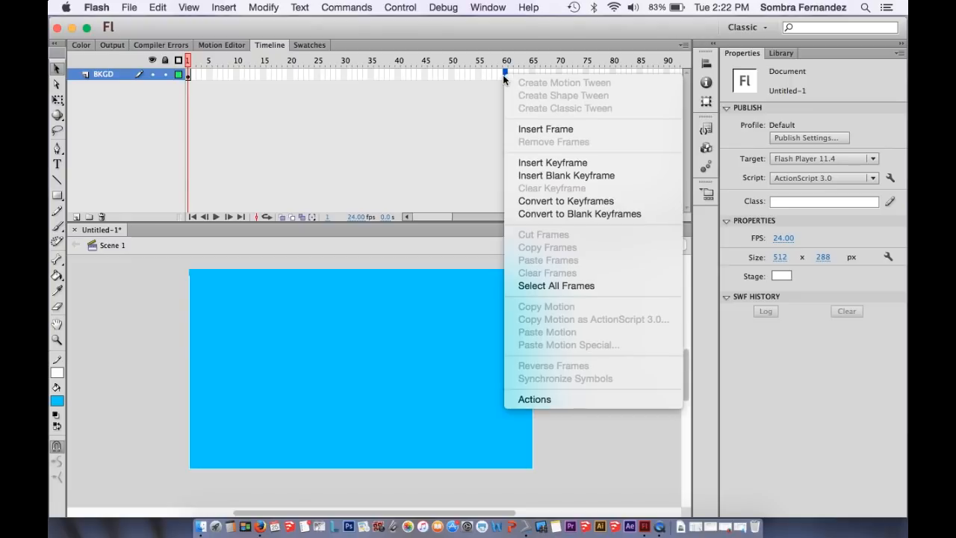
{"action": "left_click", "coordinate": [523, 130]}
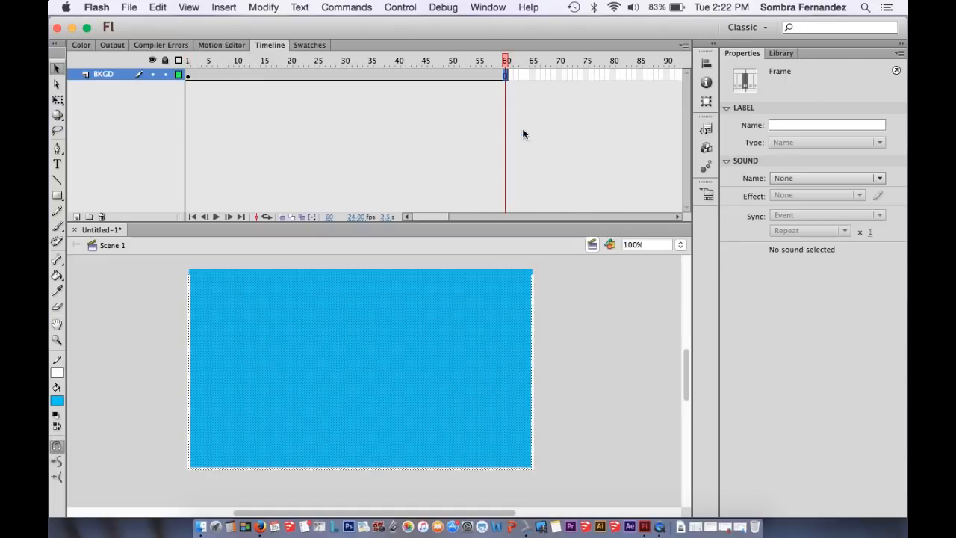
{"action": "left_click", "coordinate": [193, 62]}
{"action": "left_click_drag", "start_coordinate": [202, 73], "coordinate": [274, 77]}
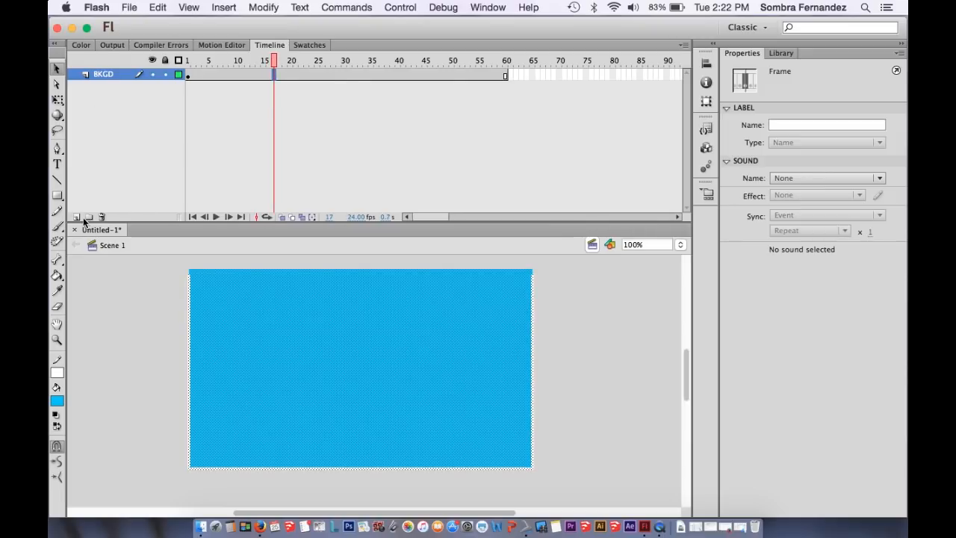
Lock the BKGD layer and add a new layer named BALL above it
{"action": "left_click", "coordinate": [165, 74]}
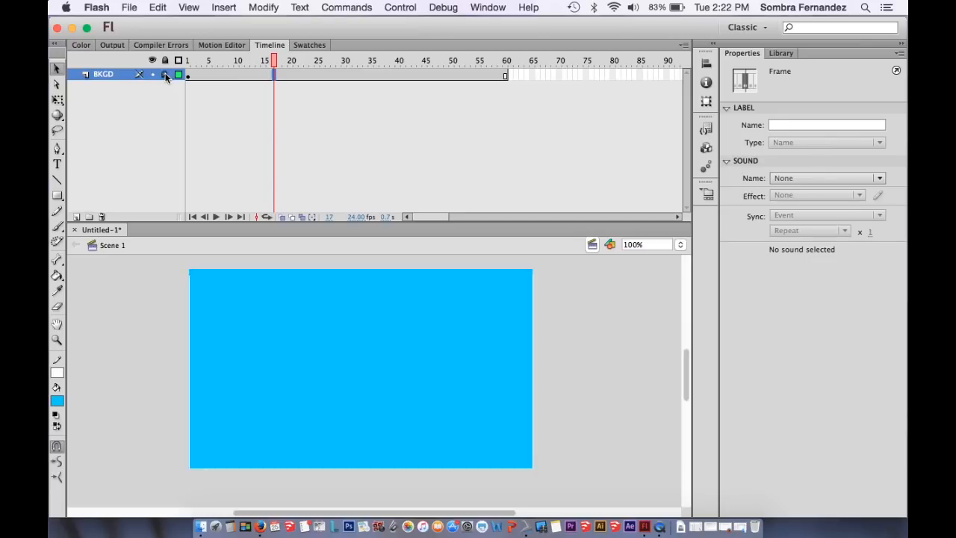
{"action": "left_click", "coordinate": [75, 216]}
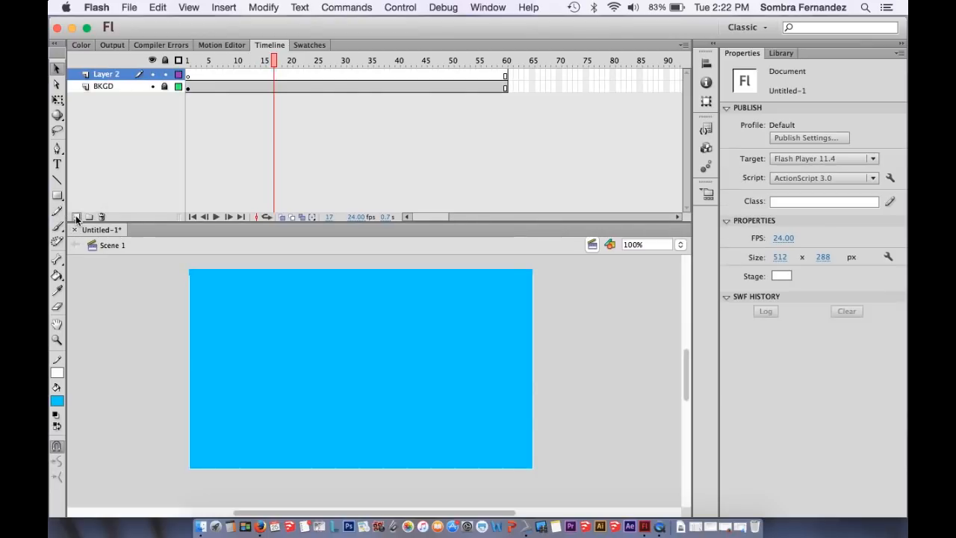
{"action": "left_click", "coordinate": [119, 75]}
{"action": "double_click", "coordinate": [119, 74]}
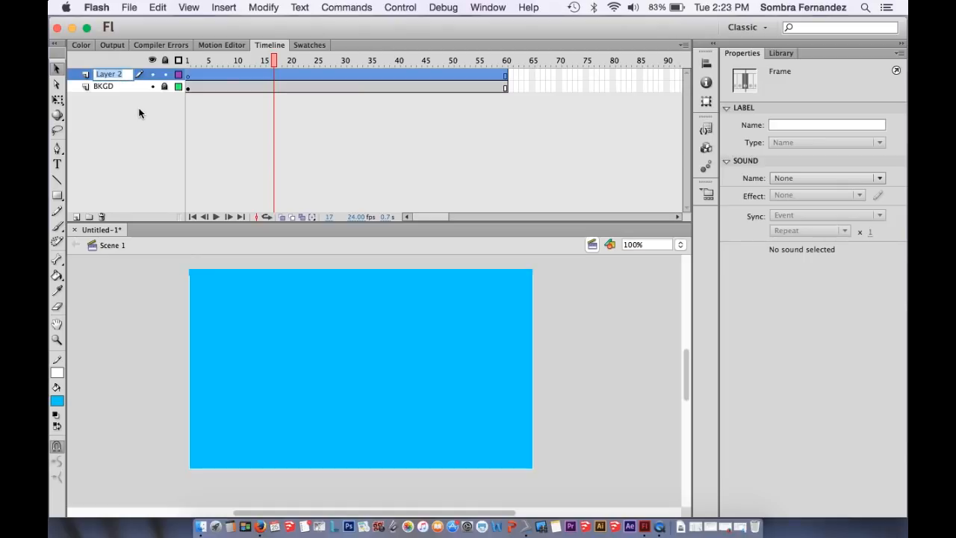
{"action": "type", "text": "BALL"}
{"action": "key", "text": "Return"}
Draw a circle about 63 px wide with a red radial gradient fill beside the stage in frame 1 of the BALL layer
{"action": "left_click", "coordinate": [188, 62]}
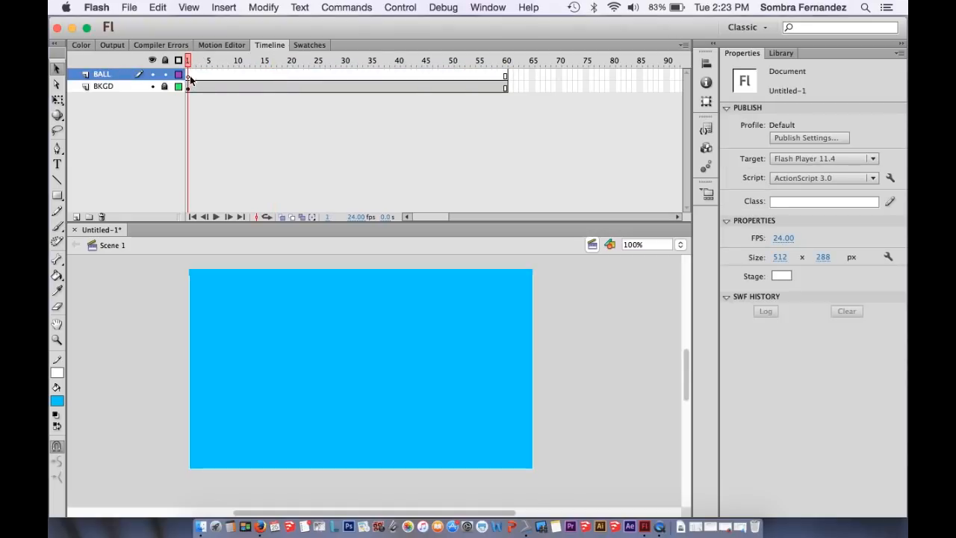
{"action": "left_click", "coordinate": [190, 79]}
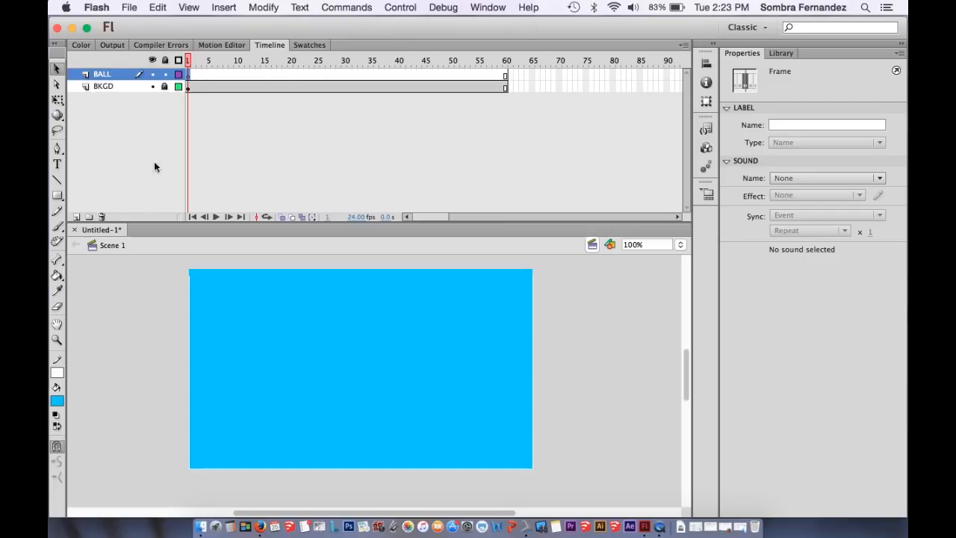
{"action": "left_click", "coordinate": [60, 199]}
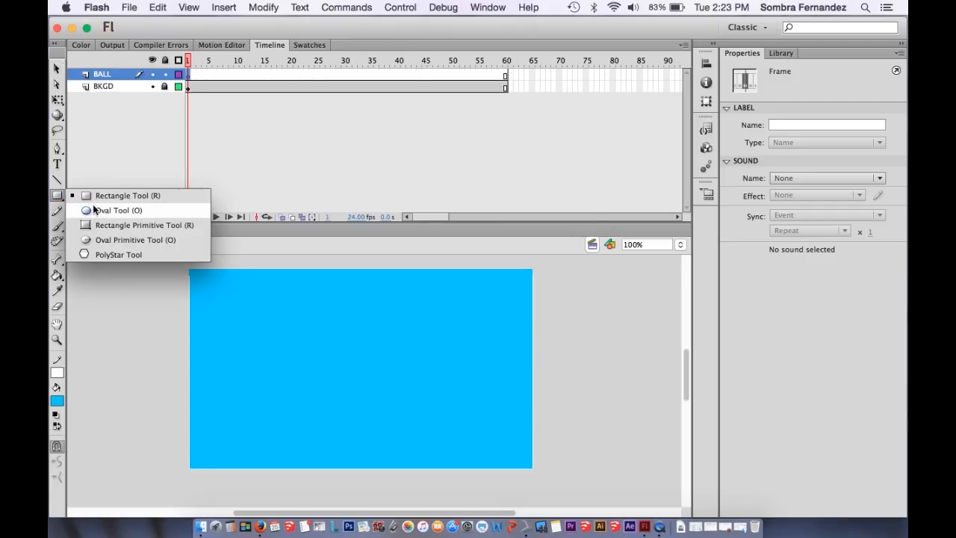
{"action": "left_click", "coordinate": [93, 210]}
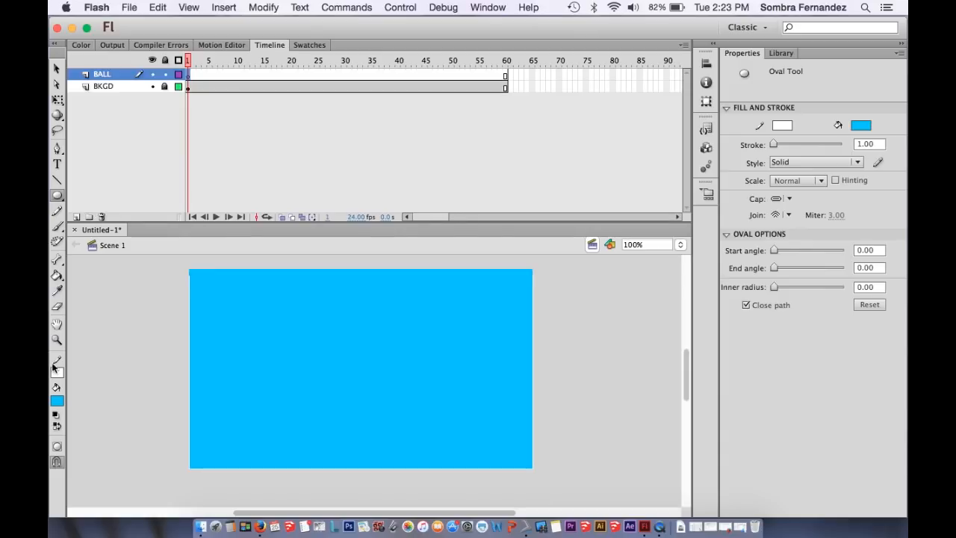
{"action": "left_click", "coordinate": [59, 400]}
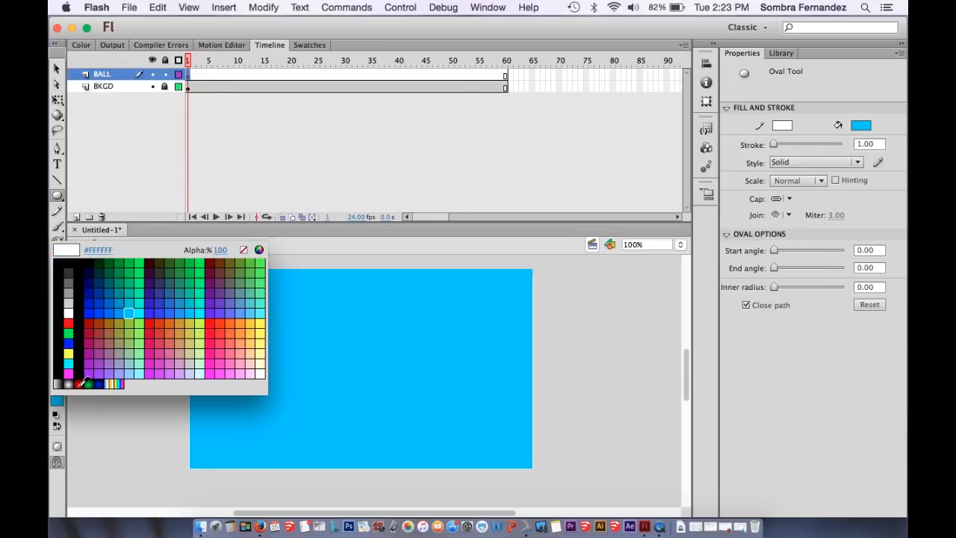
{"action": "left_click", "coordinate": [79, 384]}
{"action": "left_click_drag", "start_coordinate": [97, 318], "coordinate": [140, 359]}
Convert the whole red ball to a graphic symbol named BALL and place it just outside the stage's upper-left corner
{"action": "left_click", "coordinate": [57, 68]}
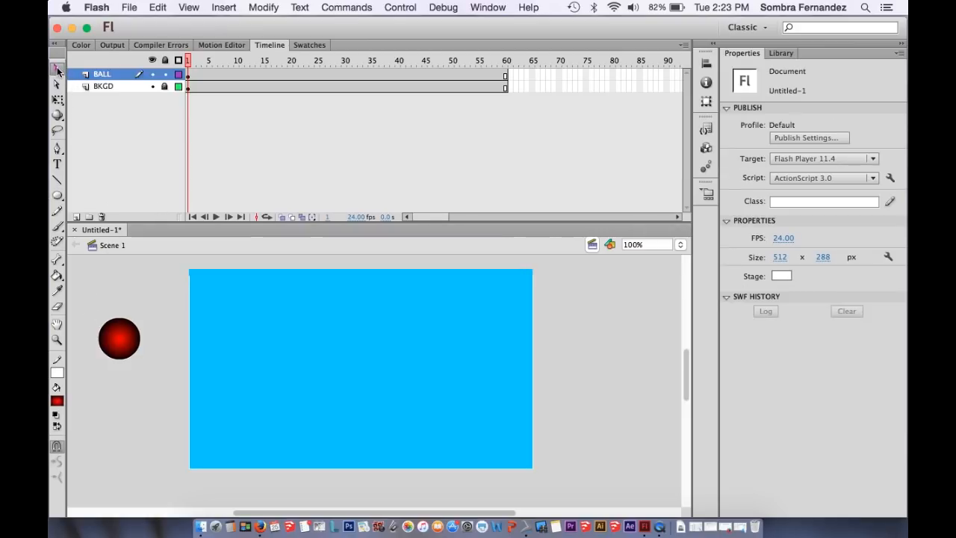
{"action": "left_click_drag", "start_coordinate": [86, 306], "coordinate": [153, 381]}
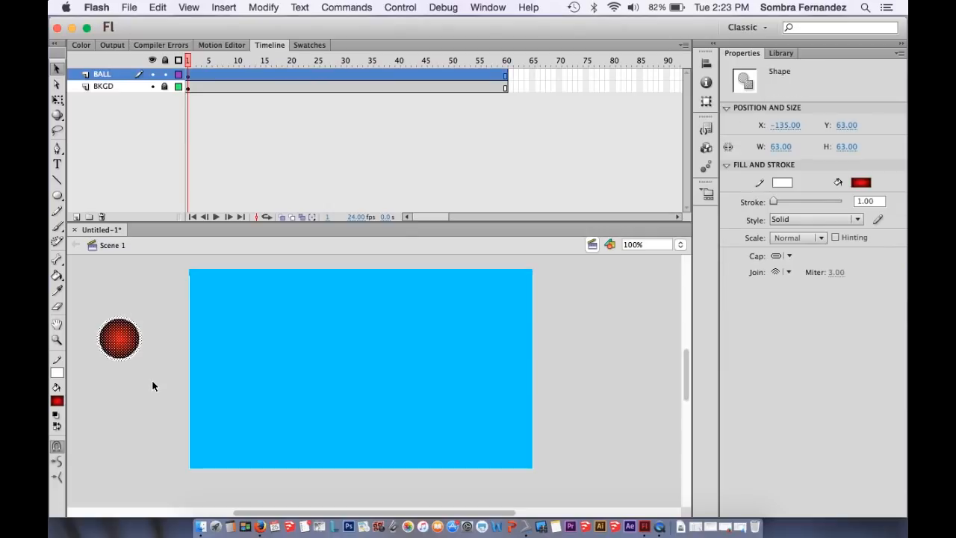
{"action": "right_click", "coordinate": [117, 345]}
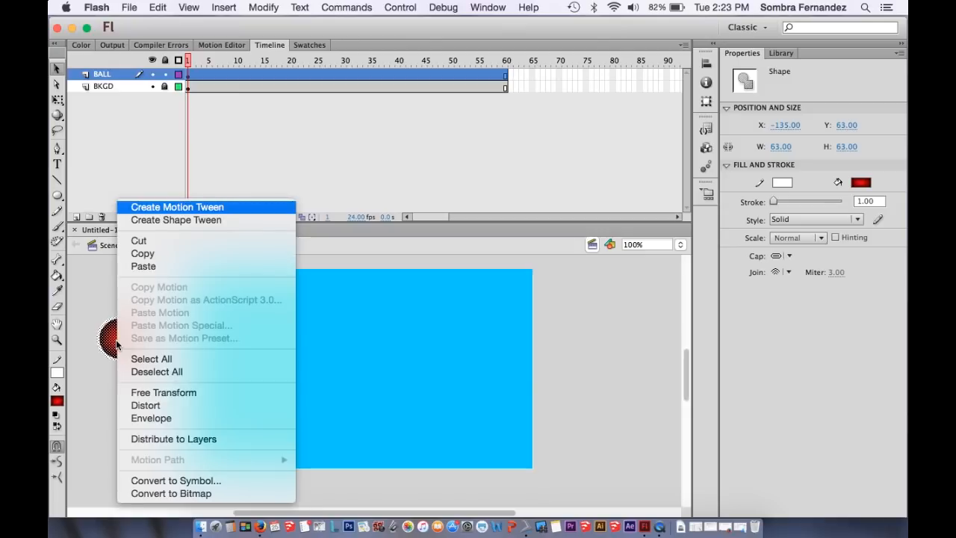
{"action": "left_click", "coordinate": [175, 480]}
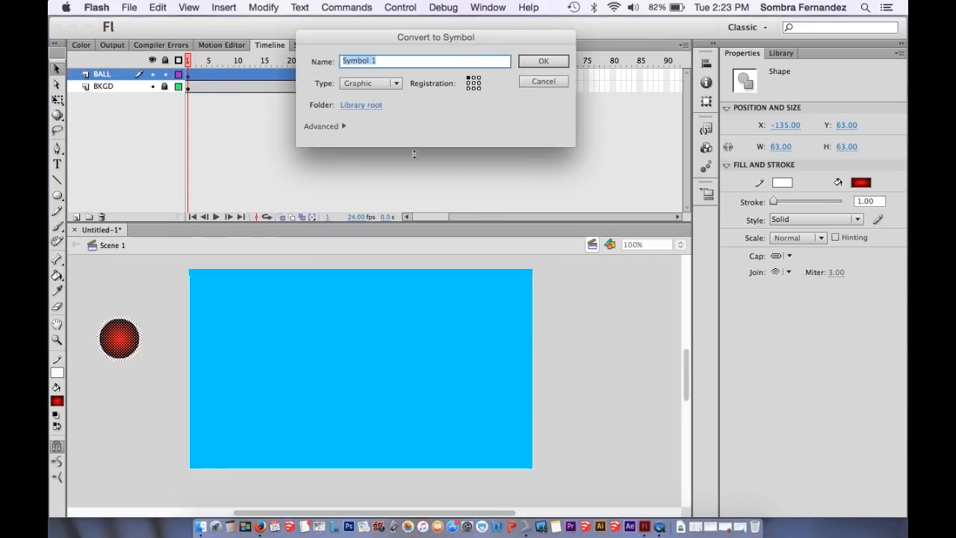
{"action": "type", "text": "BALL"}
{"action": "key", "text": "Return"}
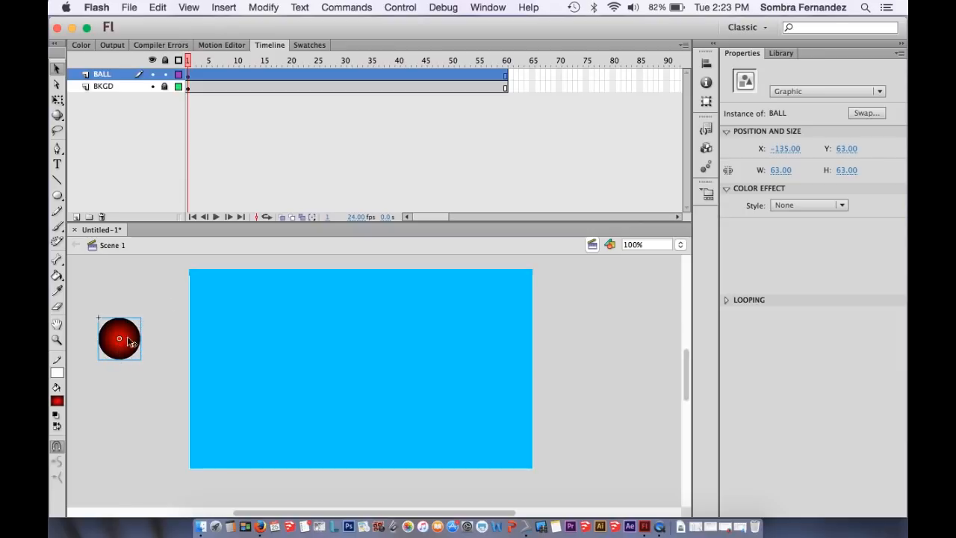
{"action": "left_click_drag", "start_coordinate": [127, 336], "coordinate": [171, 281]}
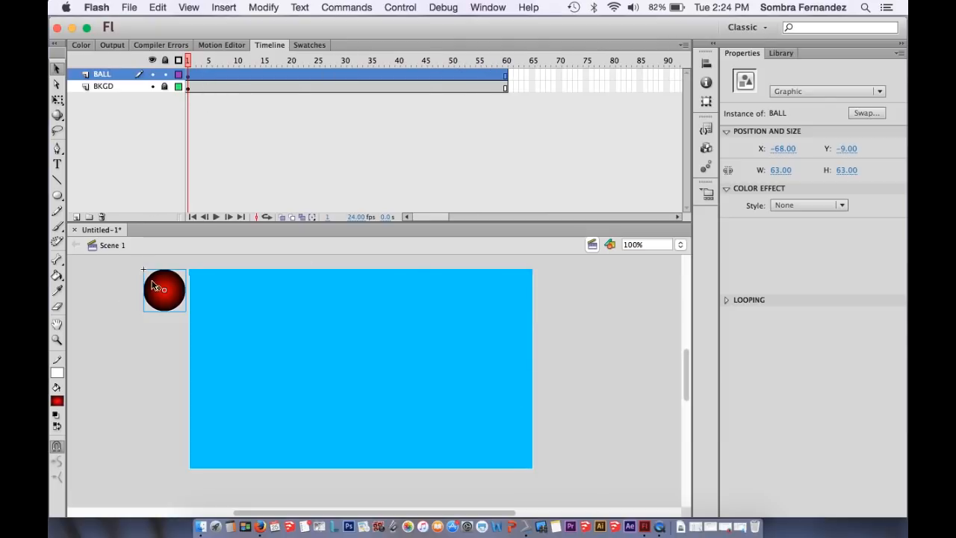
Shift the ball to about X -56, touching the stage's upper-left corner, and create a motion tween on the BALL layer
{"action": "left_click_drag", "start_coordinate": [157, 278], "coordinate": [165, 273]}
{"action": "right_click", "coordinate": [250, 74]}
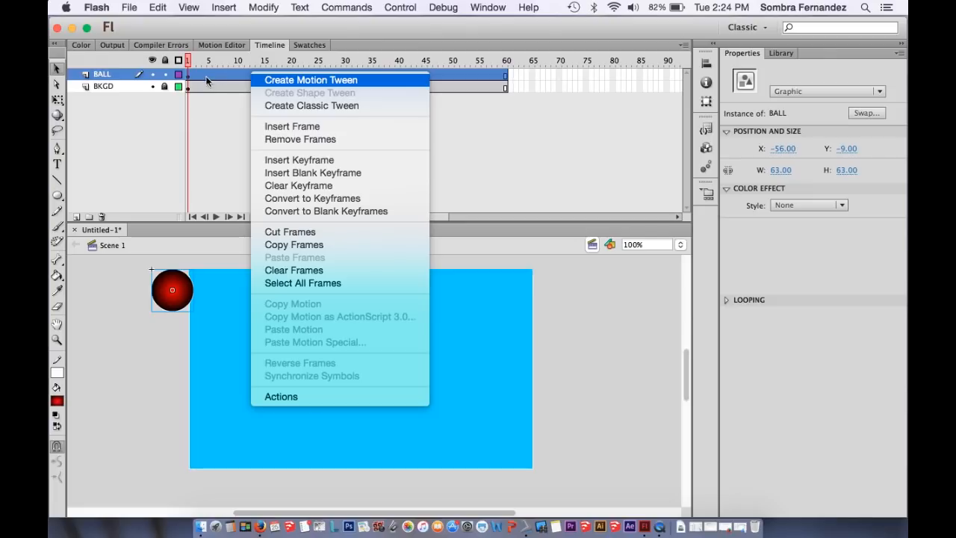
{"action": "left_click", "coordinate": [270, 79]}
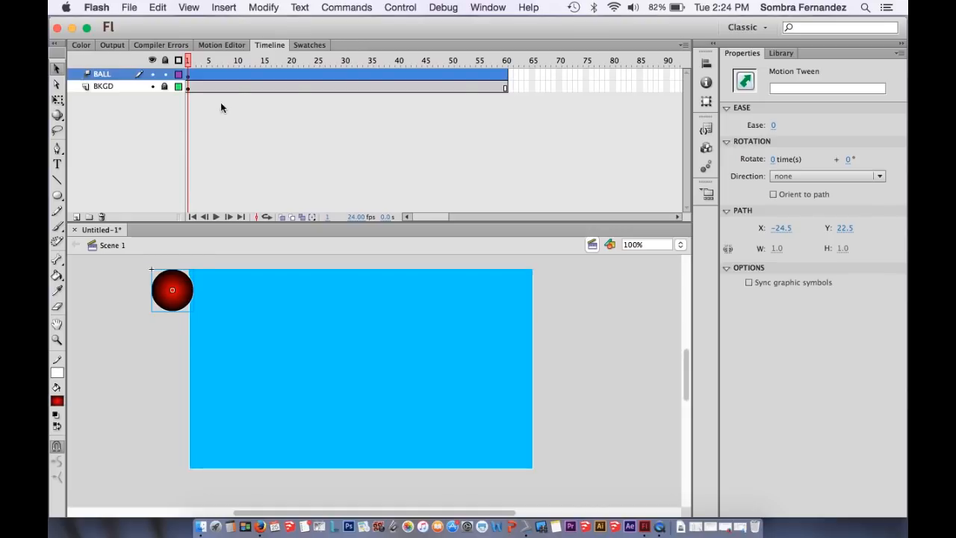
Place the ball at the stage's bottom edge in frame 14, about X 150, Y 225, and at the top edge in frame 25, about X 242, Y -9
{"action": "left_click_drag", "start_coordinate": [245, 60], "coordinate": [259, 60]}
{"action": "left_click", "coordinate": [260, 75]}
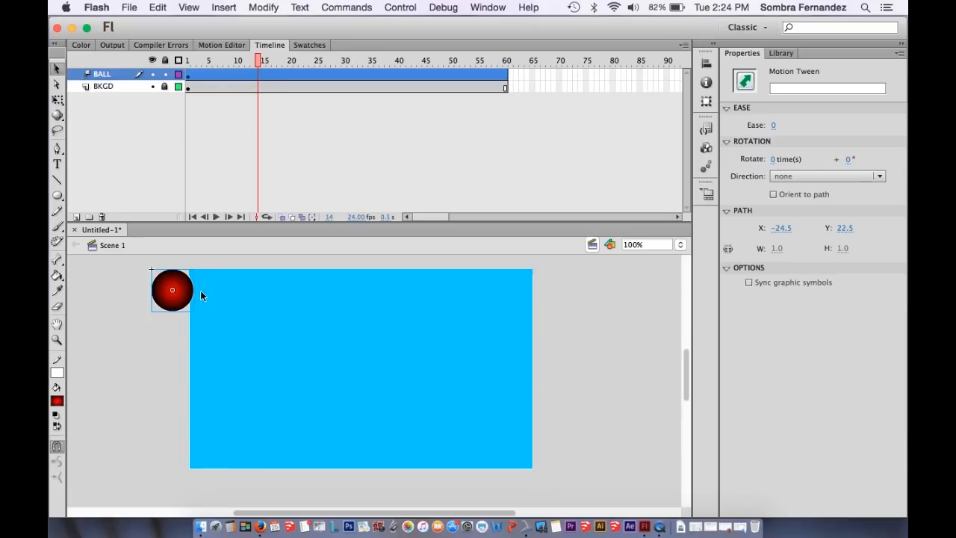
{"action": "left_click_drag", "start_coordinate": [186, 292], "coordinate": [326, 450]}
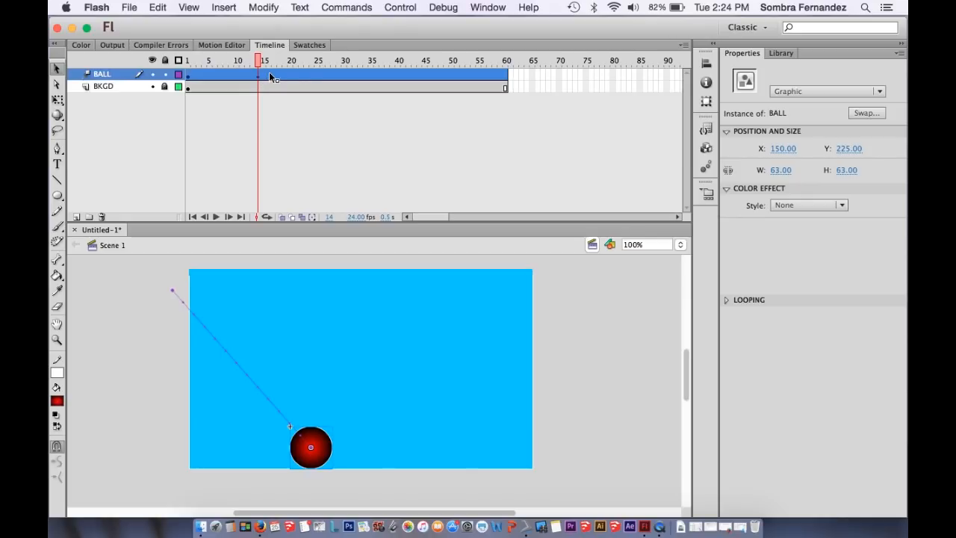
{"action": "left_click", "coordinate": [316, 74]}
{"action": "left_click_drag", "start_coordinate": [318, 442], "coordinate": [381, 290]}
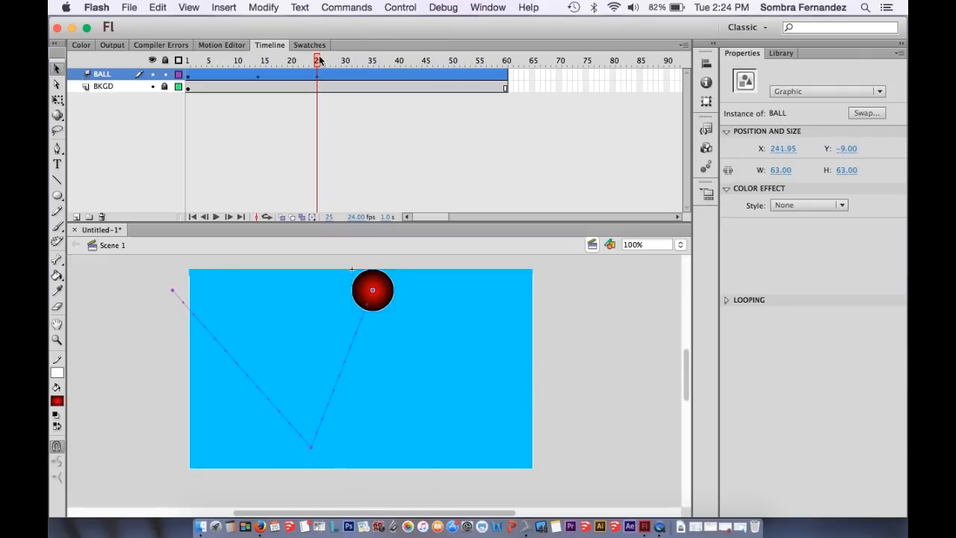
Place the ball at the bottom edge in frame 36, about X 356, Y 225, and beyond the upper-right corner in frame 50, about X 523, Y -26
{"action": "left_click", "coordinate": [375, 74]}
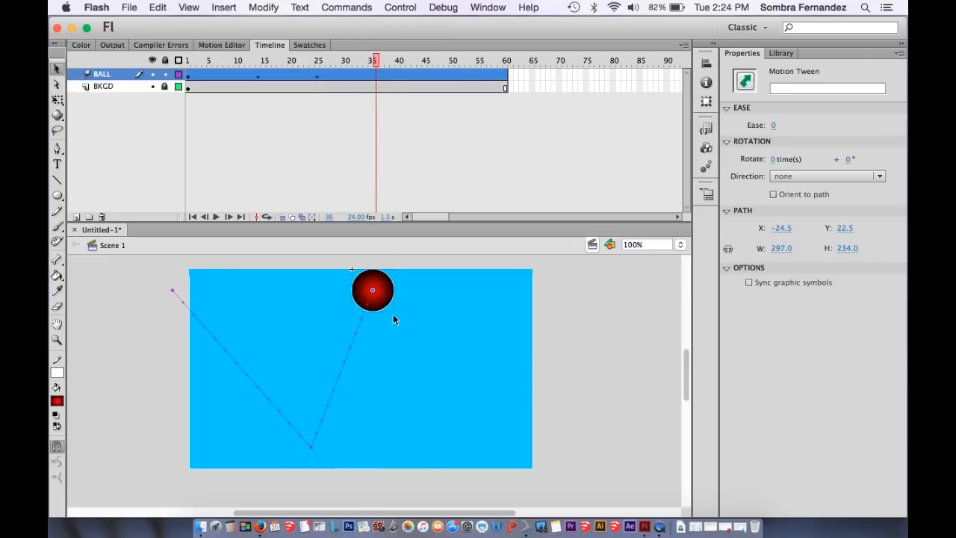
{"action": "left_click_drag", "start_coordinate": [386, 303], "coordinate": [463, 461]}
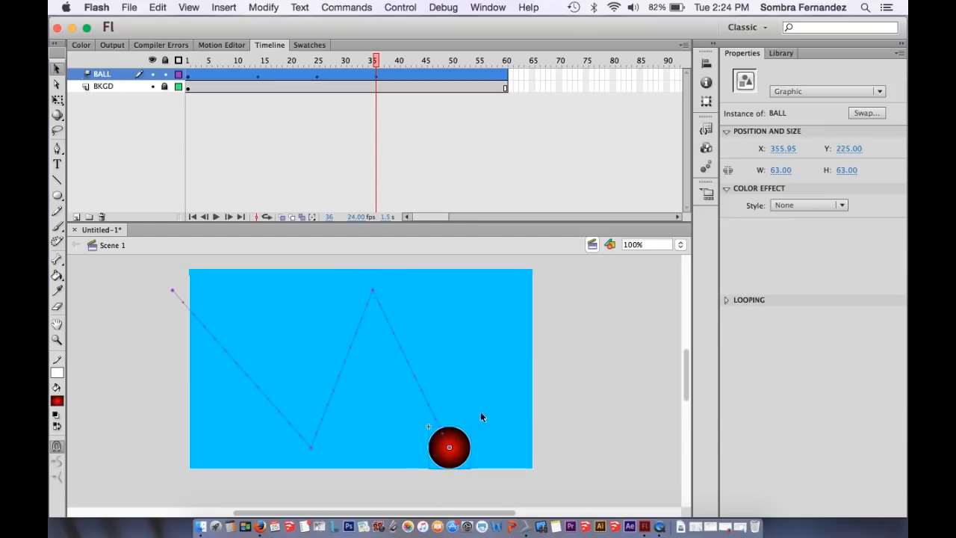
{"action": "left_click", "coordinate": [452, 75]}
{"action": "left_click_drag", "start_coordinate": [465, 448], "coordinate": [581, 278]}
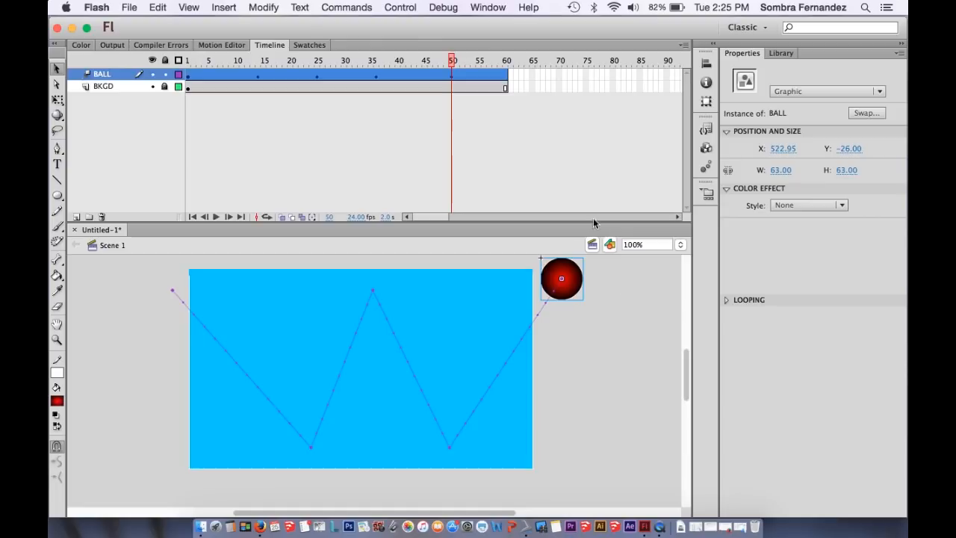
Play the ball animation from frame 1, and scrub the playhead to the first bounce at frame 14
{"action": "left_click", "coordinate": [187, 63]}
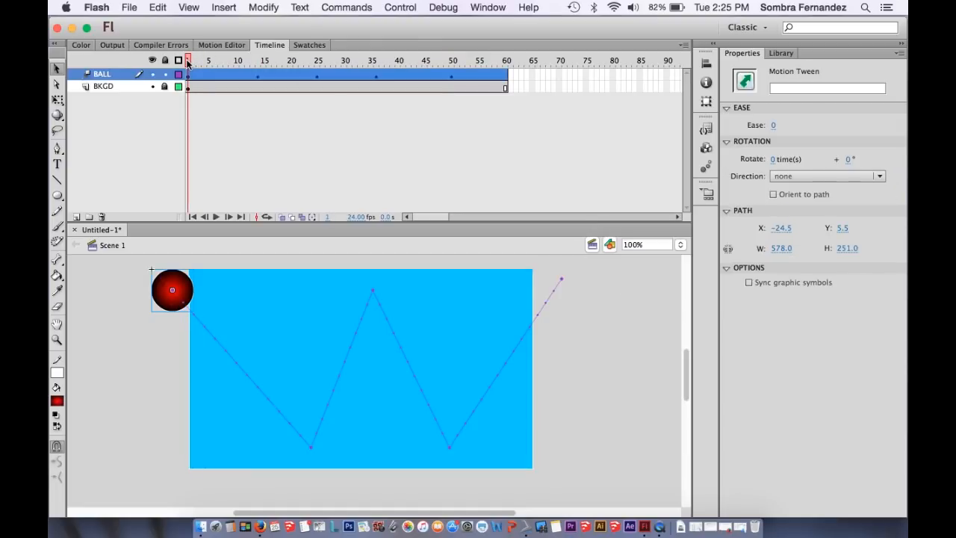
{"action": "key", "text": "Return"}
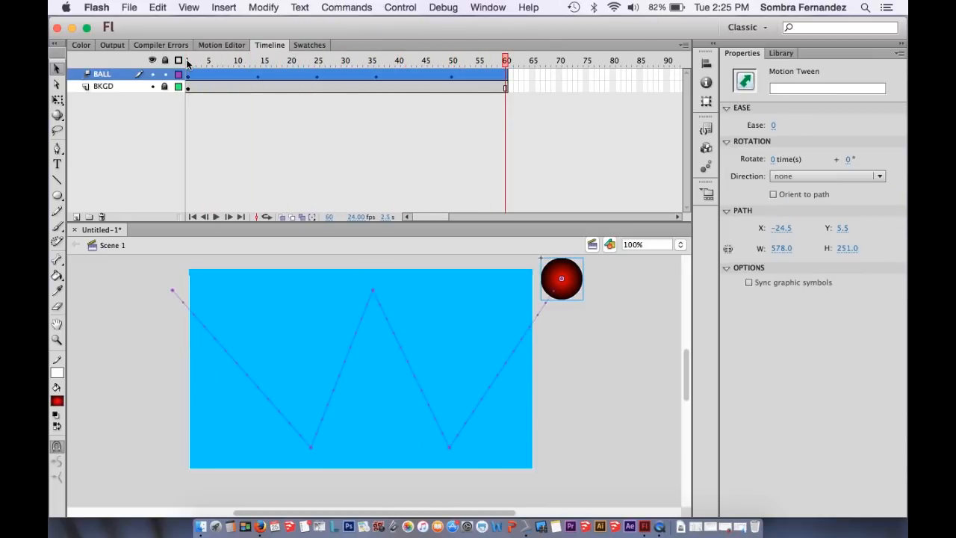
{"action": "key", "text": "Return"}
{"action": "left_click", "coordinate": [190, 62]}
{"action": "left_click_drag", "start_coordinate": [190, 63], "coordinate": [259, 81]}
Insert a Scale keyframe at frame 15 of the BALL layer, directly after the first bounce
{"action": "left_click", "coordinate": [263, 82]}
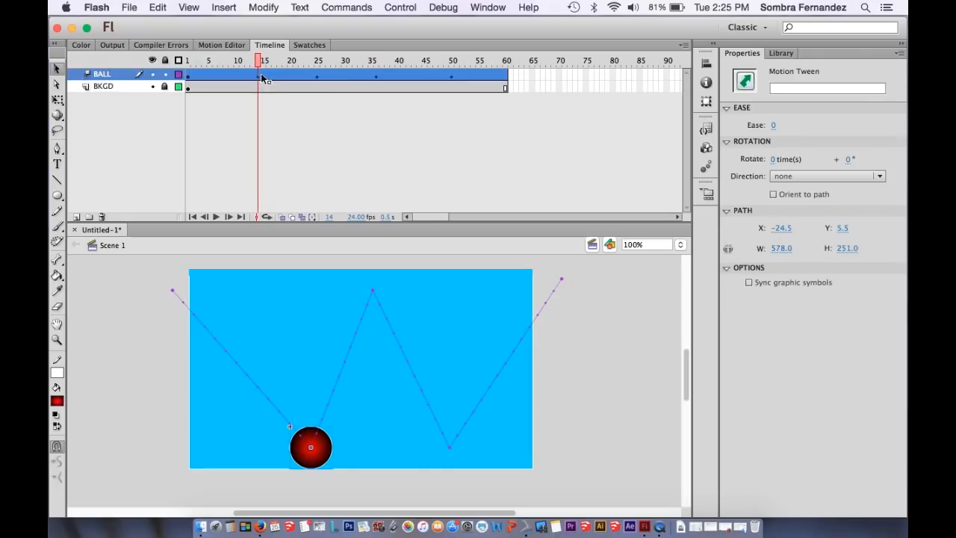
{"action": "left_click", "coordinate": [263, 80]}
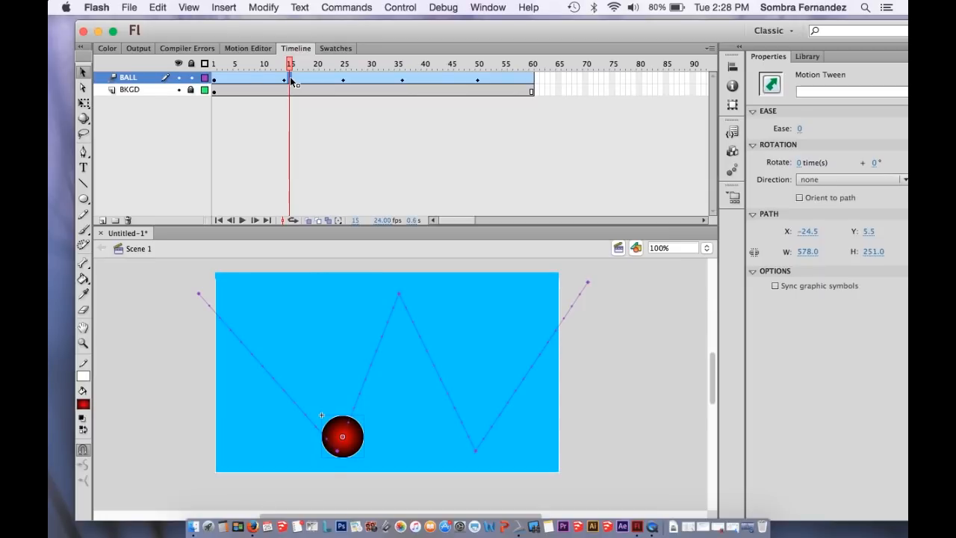
{"action": "right_click", "coordinate": [290, 78]}
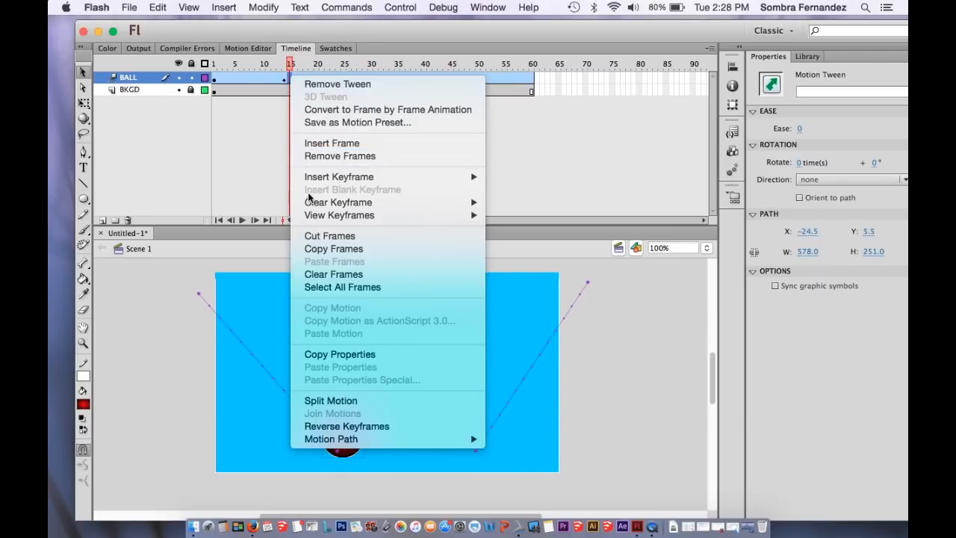
{"action": "mouse_move", "coordinate": [321, 182]}
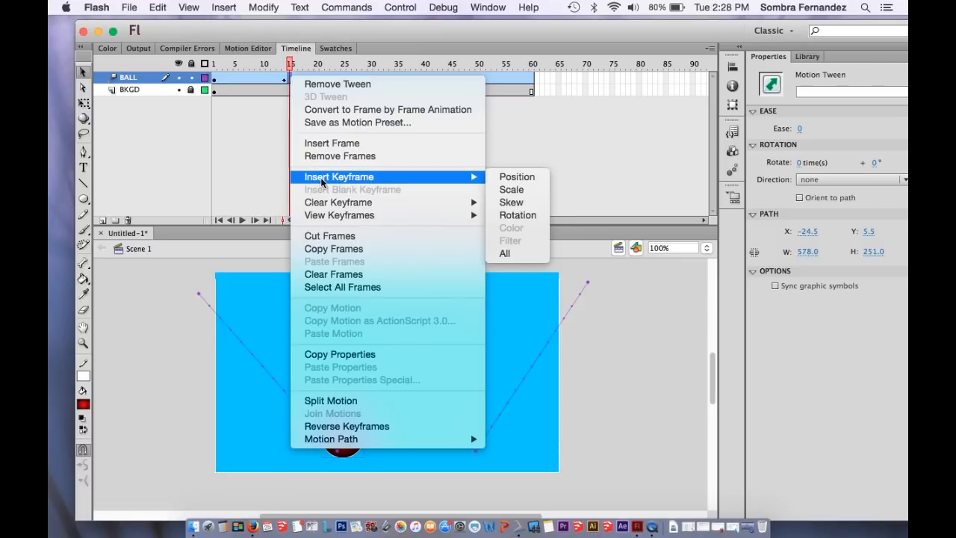
{"action": "left_click", "coordinate": [513, 190]}
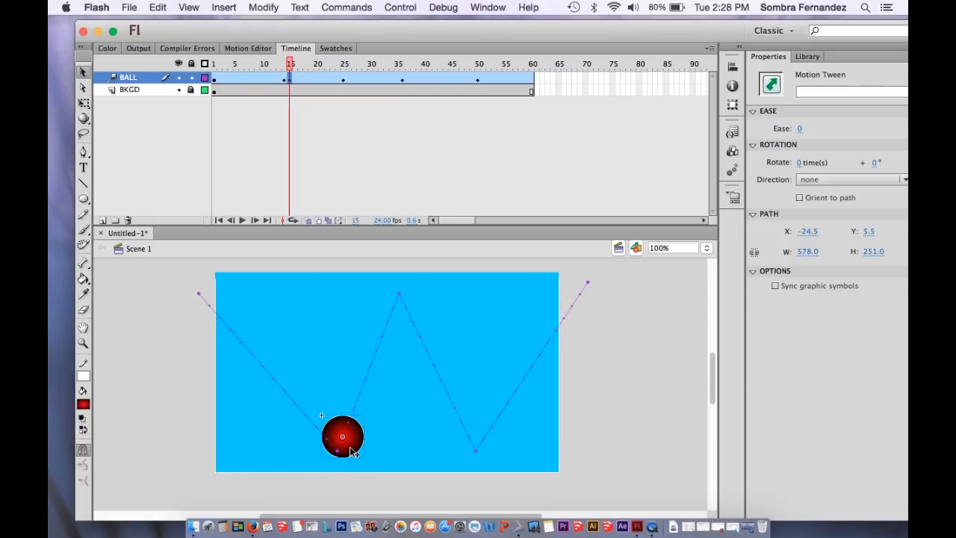
Lower the ball in frame 15 to the stage's bottom edge and squash it from above to about 47 px high
{"action": "left_click_drag", "start_coordinate": [351, 452], "coordinate": [349, 469]}
{"action": "key", "text": "q"}
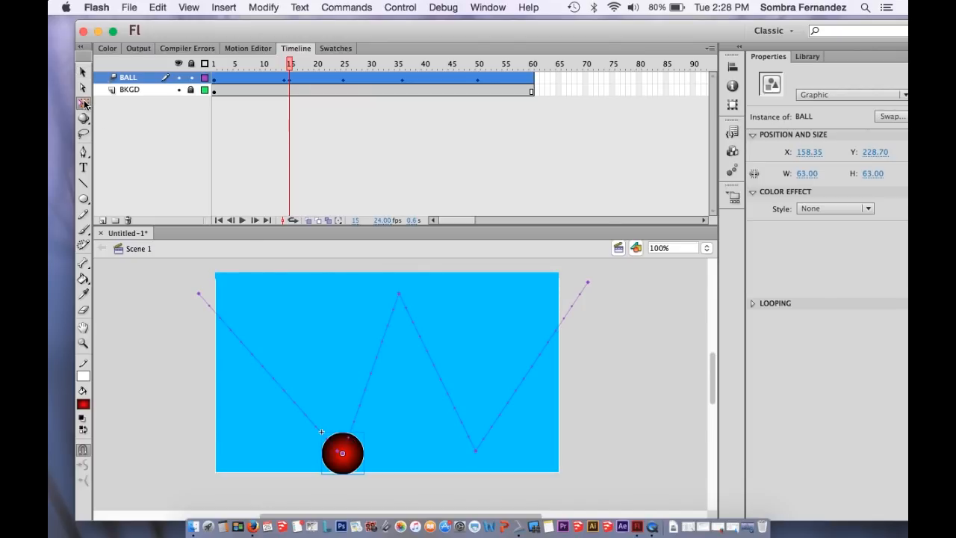
{"action": "left_click_drag", "start_coordinate": [342, 432], "coordinate": [351, 467]}
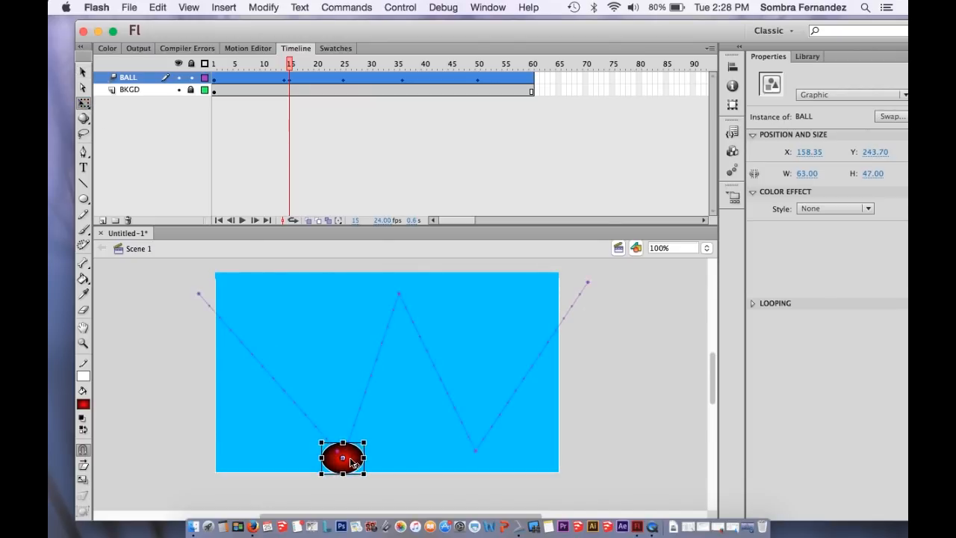
Insert a Scale keyframe at frame 16 of the BALL layer and stretch the ball back to about 65 px high
{"action": "left_click", "coordinate": [294, 82]}
{"action": "right_click", "coordinate": [293, 83]}
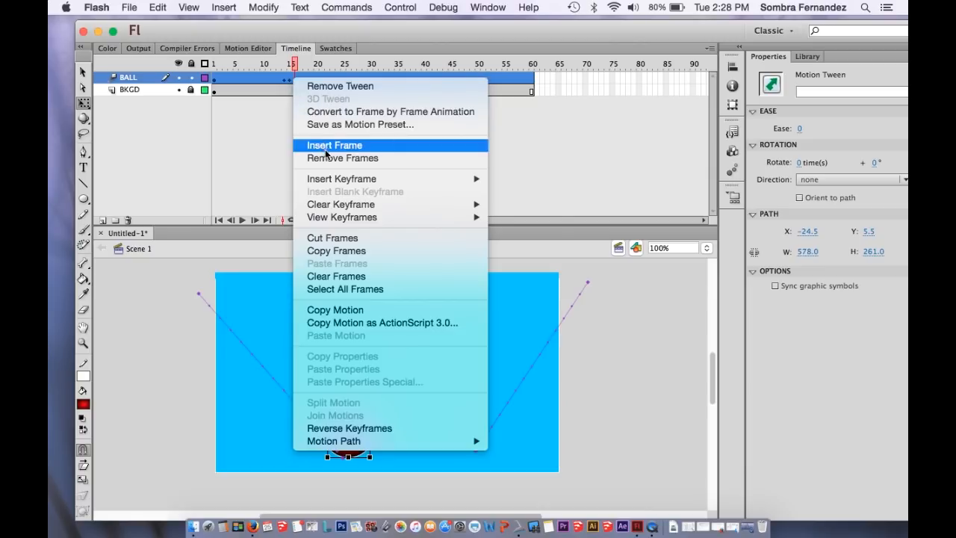
{"action": "mouse_move", "coordinate": [376, 179]}
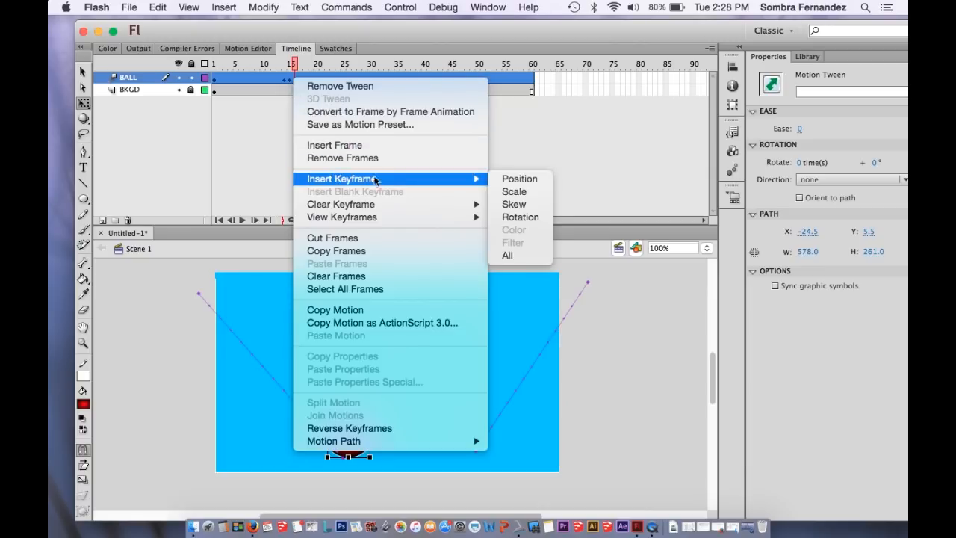
{"action": "left_click", "coordinate": [524, 191]}
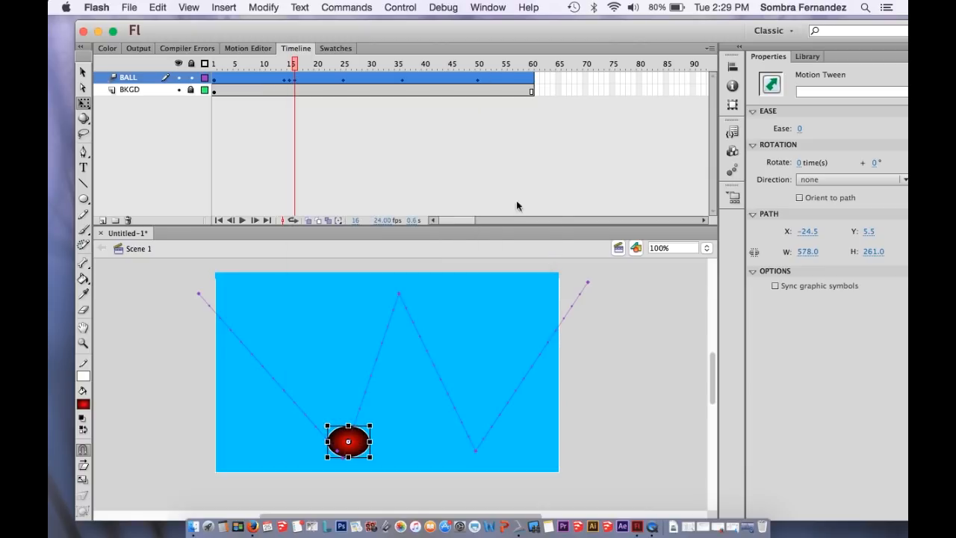
{"action": "left_click_drag", "start_coordinate": [349, 424], "coordinate": [348, 419]}
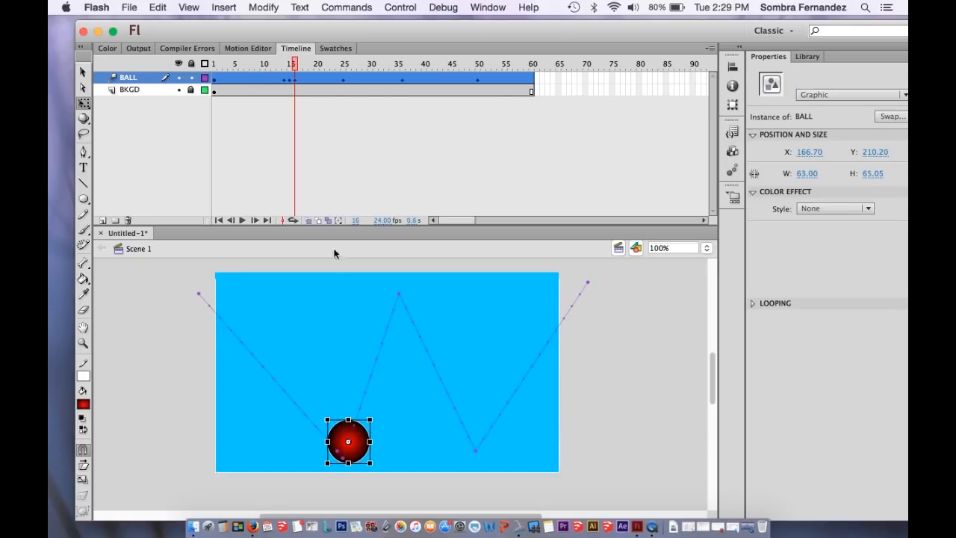
Play the animation from frame 1, and scrub from the first bounce to frame 25 to check the ball's motion
{"action": "left_click", "coordinate": [214, 66]}
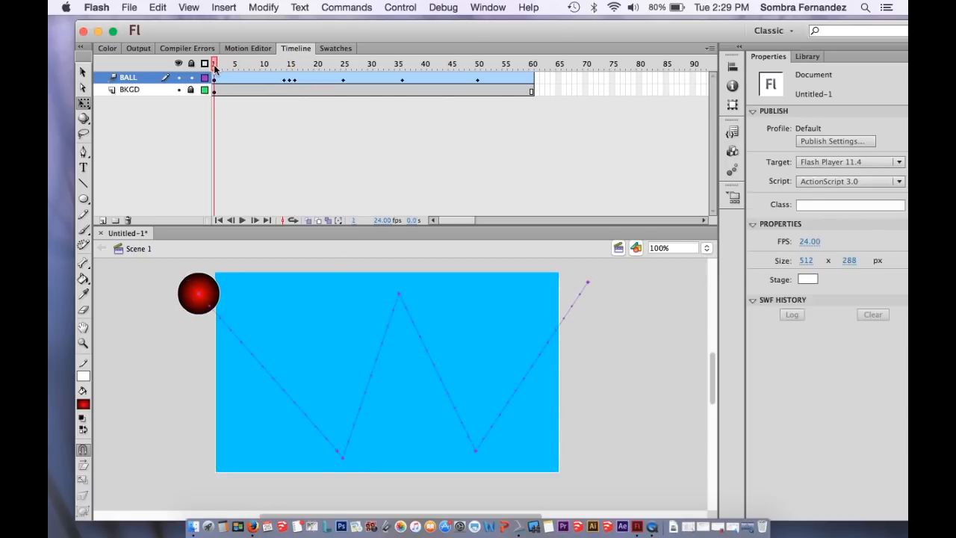
{"action": "left_click", "coordinate": [214, 67]}
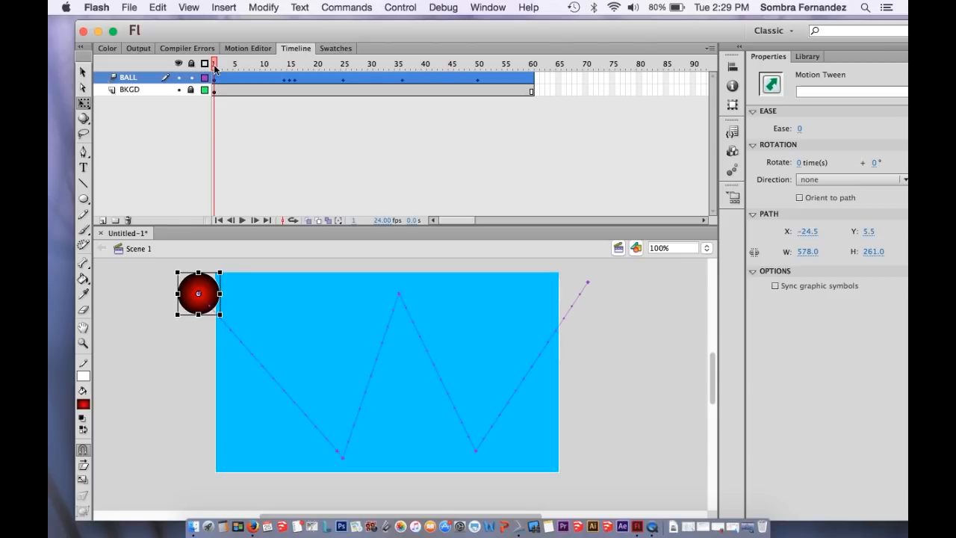
{"action": "key", "text": "Return"}
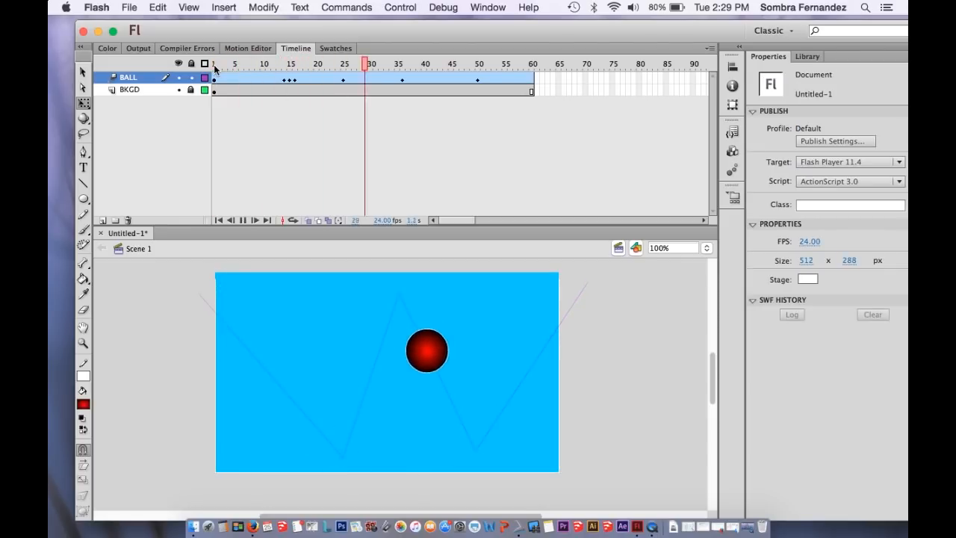
{"action": "left_click", "coordinate": [284, 66]}
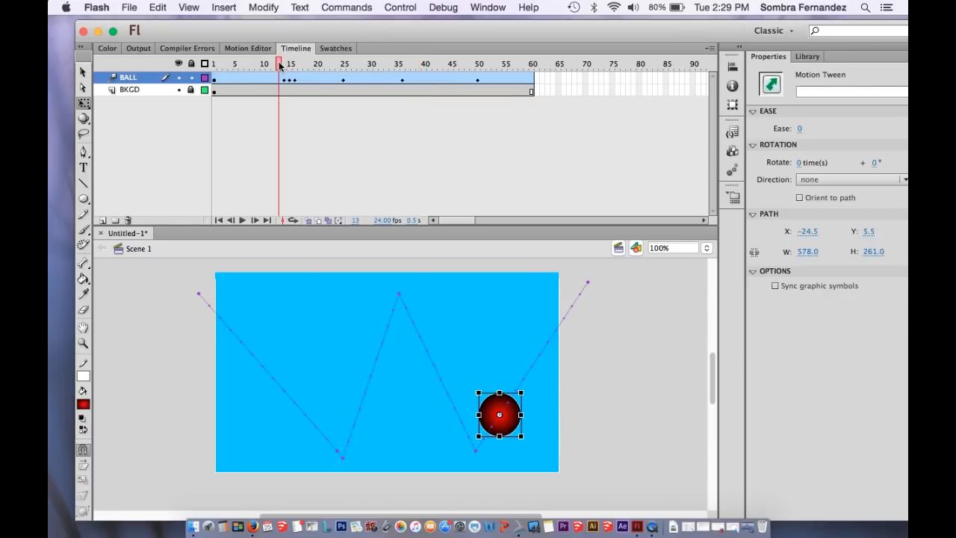
{"action": "left_click_drag", "start_coordinate": [284, 66], "coordinate": [344, 44]}
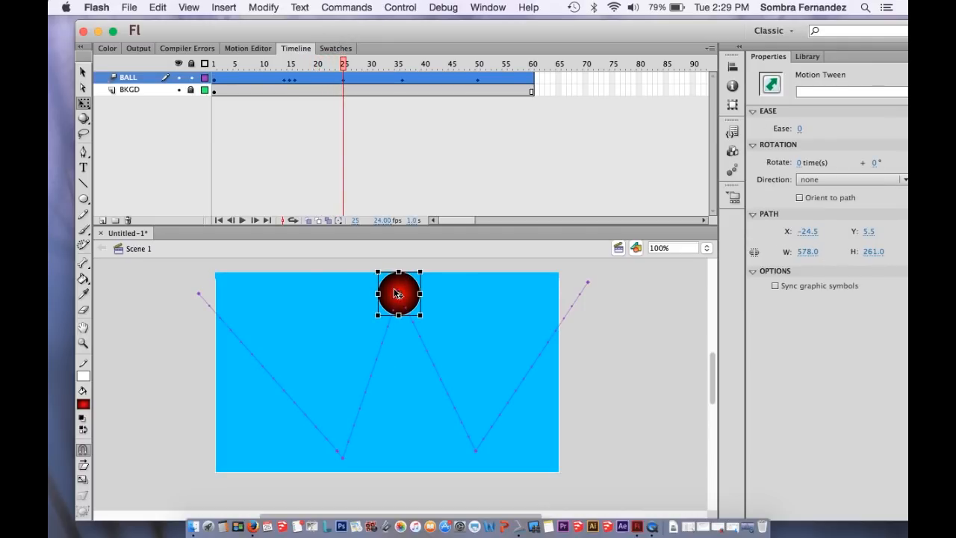
Insert a Scale keyframe at frame 26 of the BALL layer, and squash the ball to about 51 px high against the stage's top edge
{"action": "left_click", "coordinate": [348, 83]}
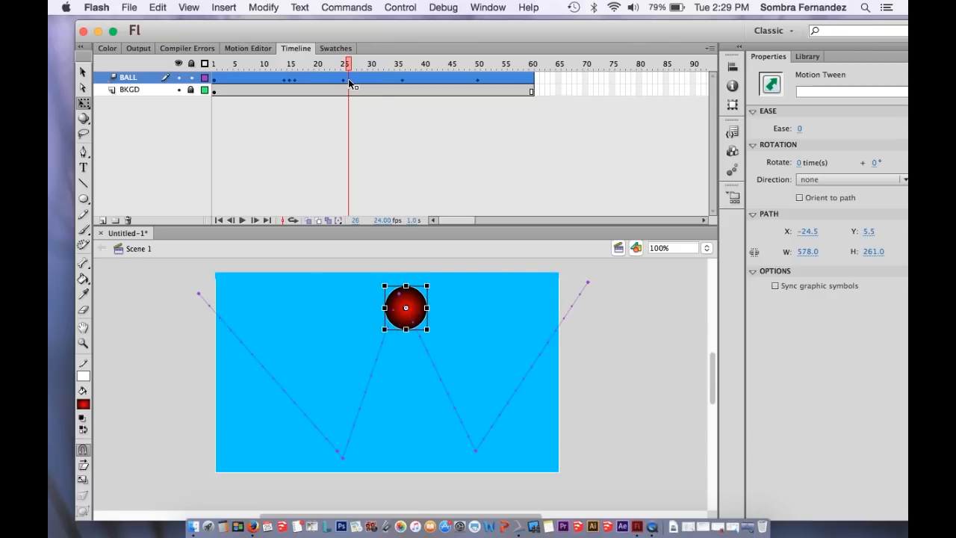
{"action": "right_click", "coordinate": [348, 79]}
{"action": "mouse_move", "coordinate": [385, 184]}
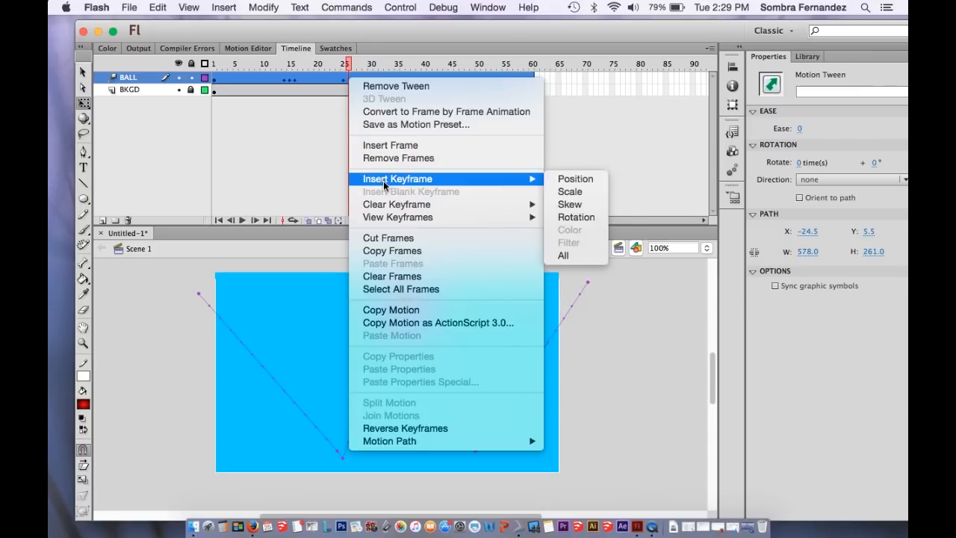
{"action": "left_click", "coordinate": [556, 193]}
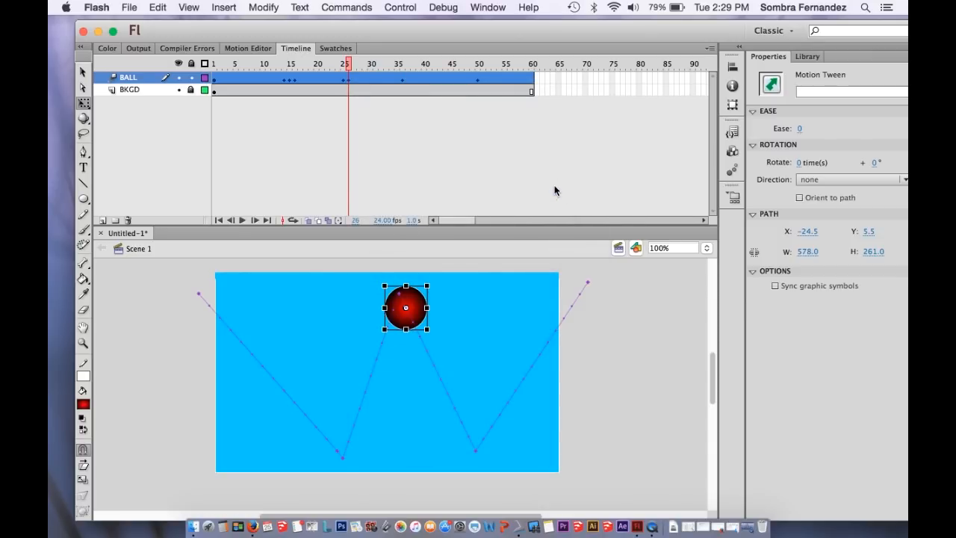
{"action": "left_click_drag", "start_coordinate": [407, 330], "coordinate": [417, 289]}
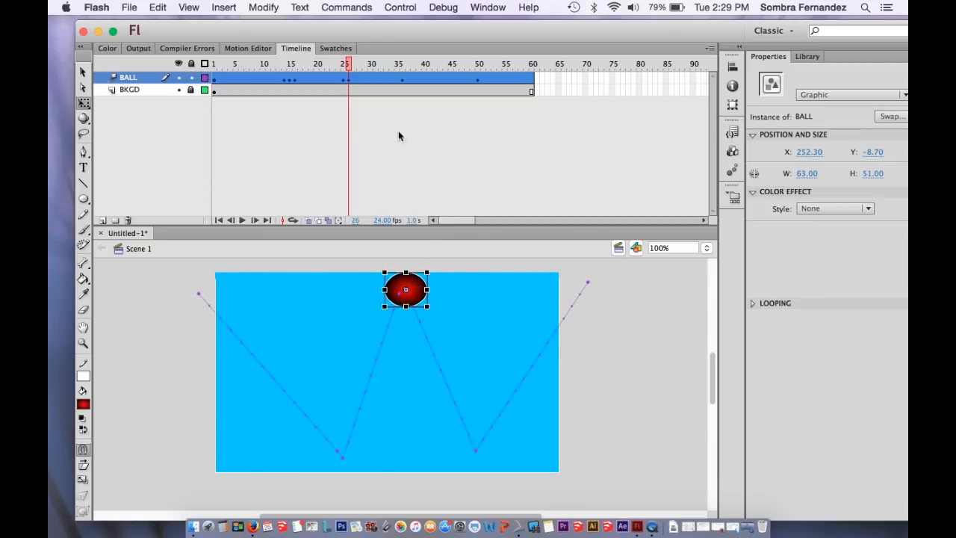
Insert a Scale keyframe at frame 27 of the BALL layer and enlarge the ball to about 71 x 69 px
{"action": "left_click", "coordinate": [355, 80]}
{"action": "right_click", "coordinate": [354, 80]}
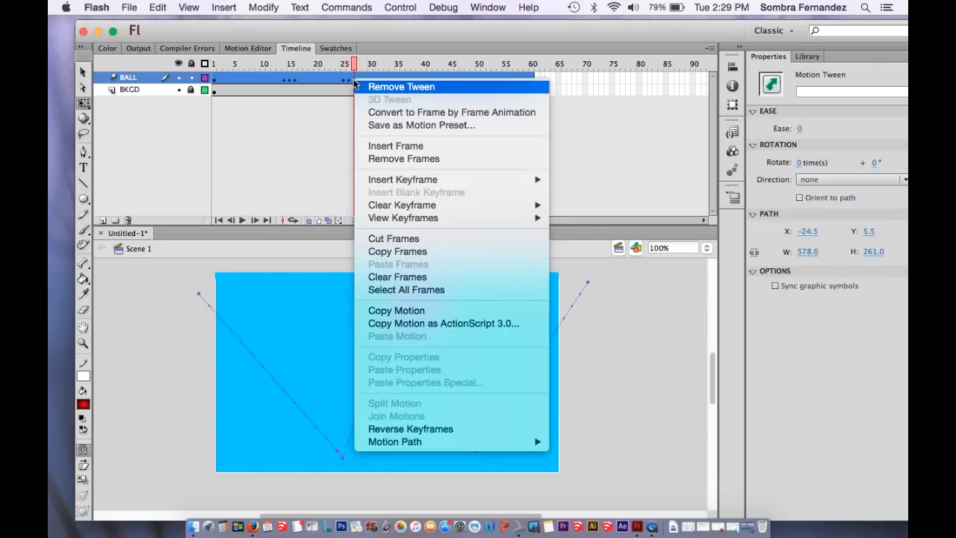
{"action": "mouse_move", "coordinate": [403, 181]}
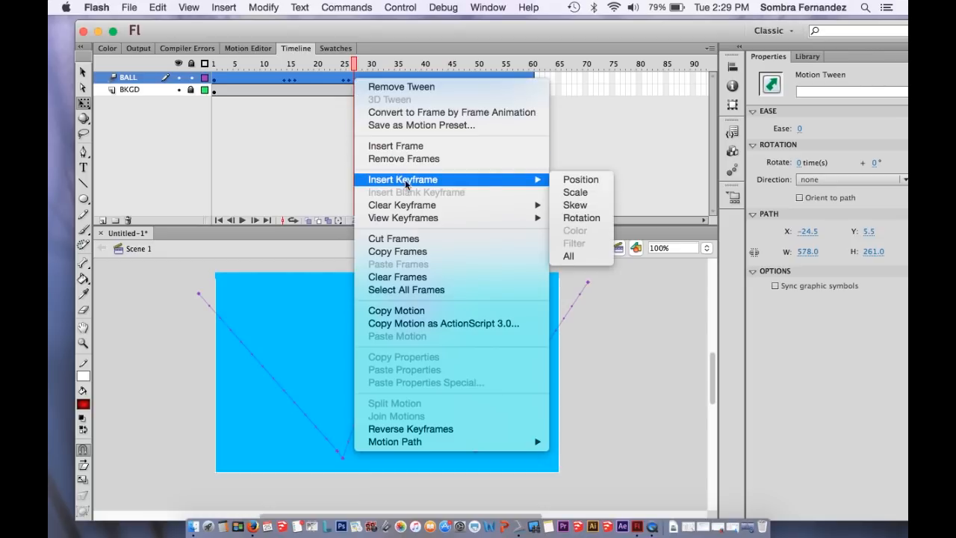
{"action": "left_click", "coordinate": [562, 192]}
{"action": "left_click_drag", "start_coordinate": [413, 288], "coordinate": [438, 305]}
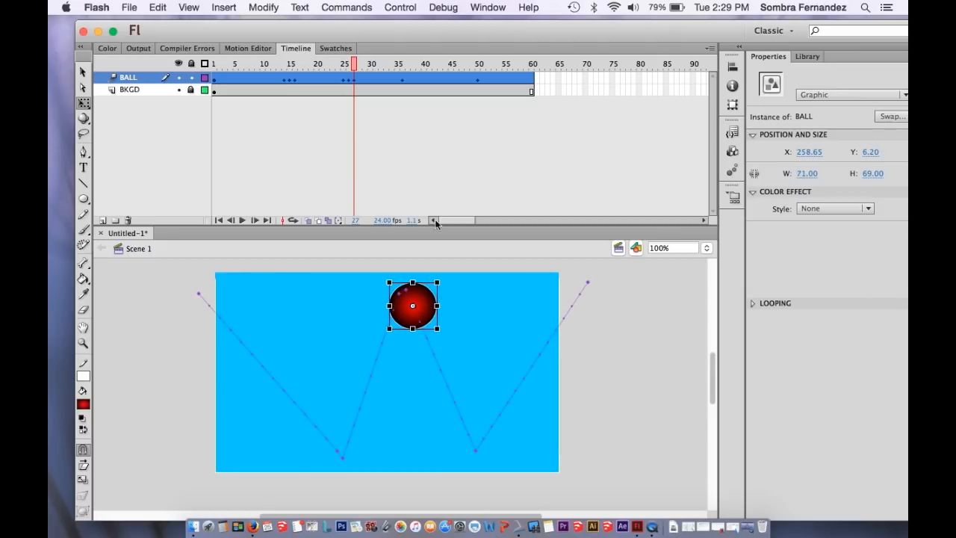
Scrub through the top bounce and check the ball at the keyframes in frames 36 and 50
{"action": "left_click_drag", "start_coordinate": [338, 66], "coordinate": [365, 64]}
{"action": "left_click_drag", "start_coordinate": [347, 68], "coordinate": [403, 67]}
{"action": "left_click", "coordinate": [402, 82]}
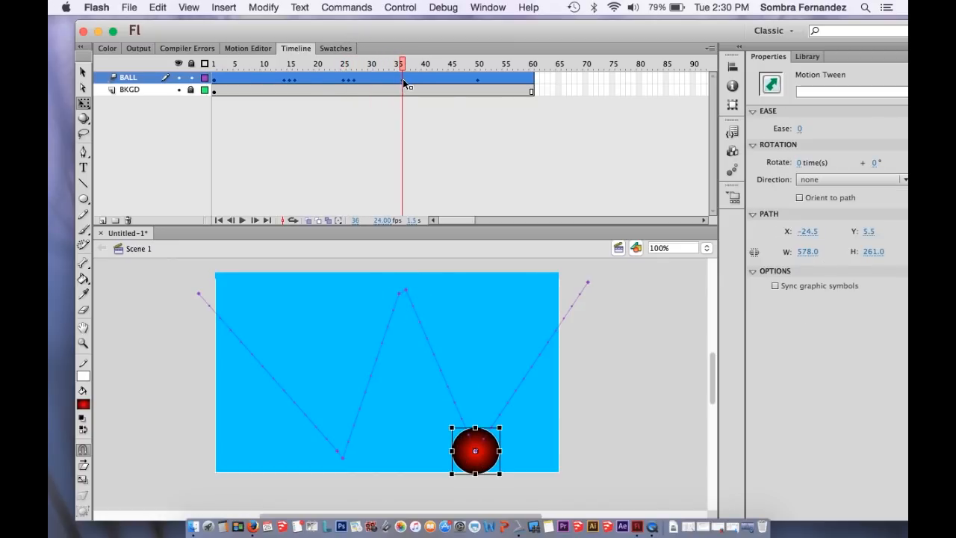
{"action": "left_click", "coordinate": [477, 63]}
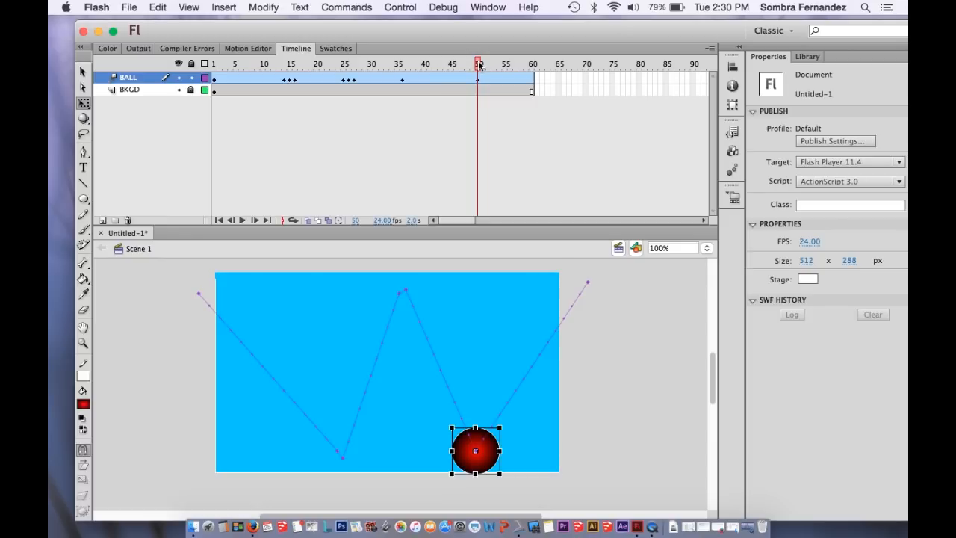
Lock the BALL layer and return the playhead to frame 1
{"action": "left_click", "coordinate": [478, 66]}
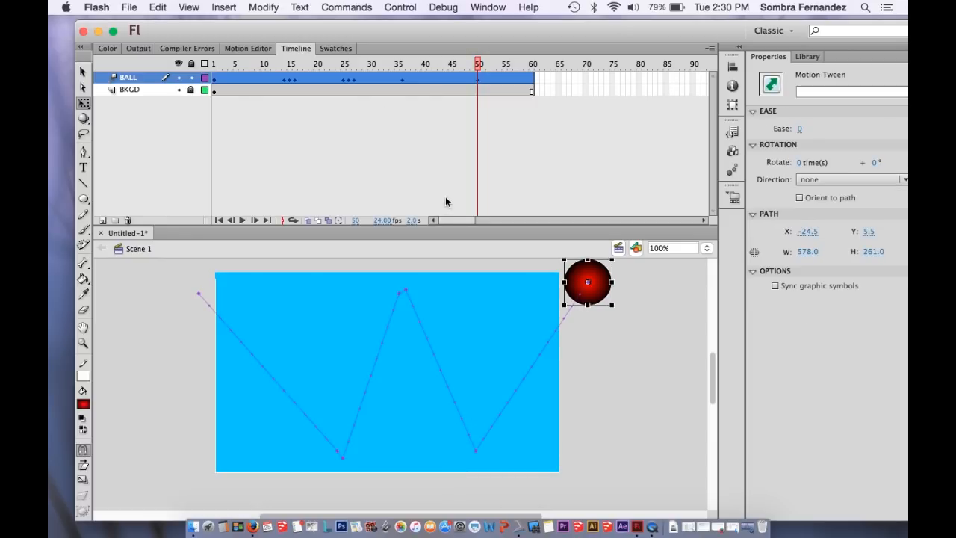
{"action": "left_click", "coordinate": [191, 77]}
{"action": "left_click", "coordinate": [213, 65]}
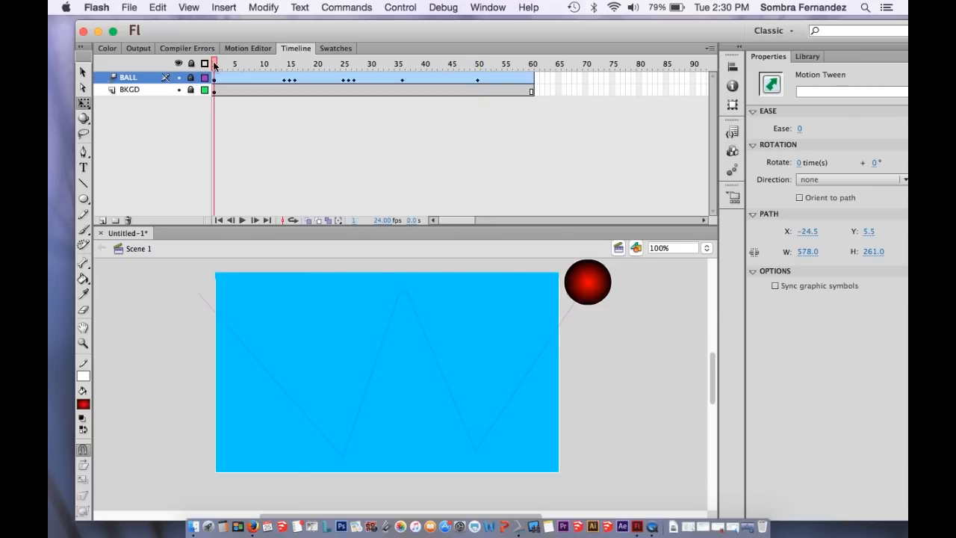
Add a new layer above the BALL layer and name it CLOUD
{"action": "left_click", "coordinate": [103, 221]}
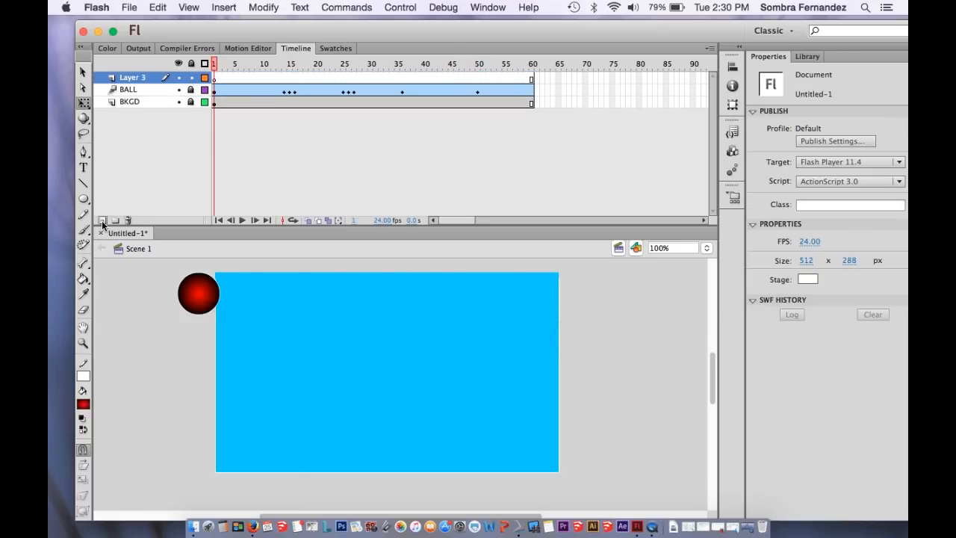
{"action": "double_click", "coordinate": [143, 78]}
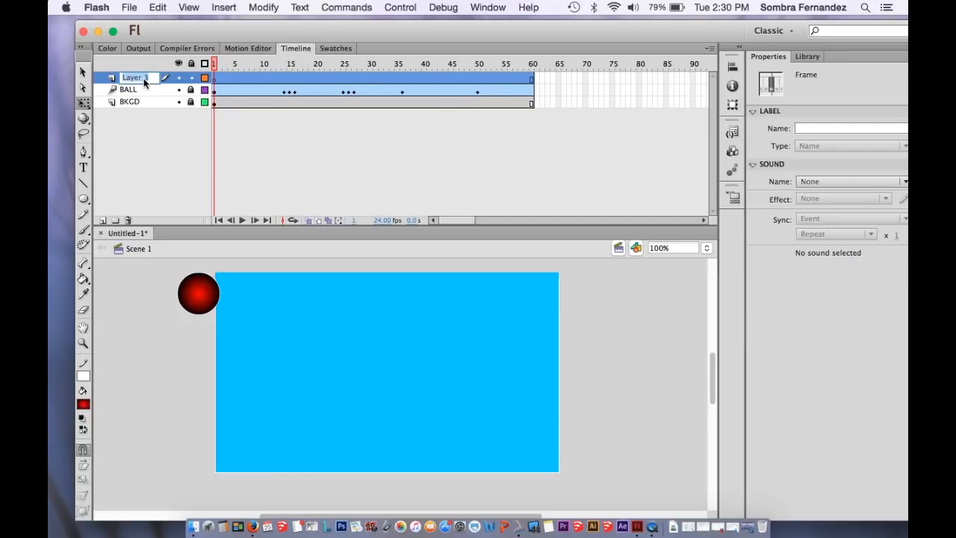
{"action": "type", "text": "CLOU"}
{"action": "key", "text": "Return"}
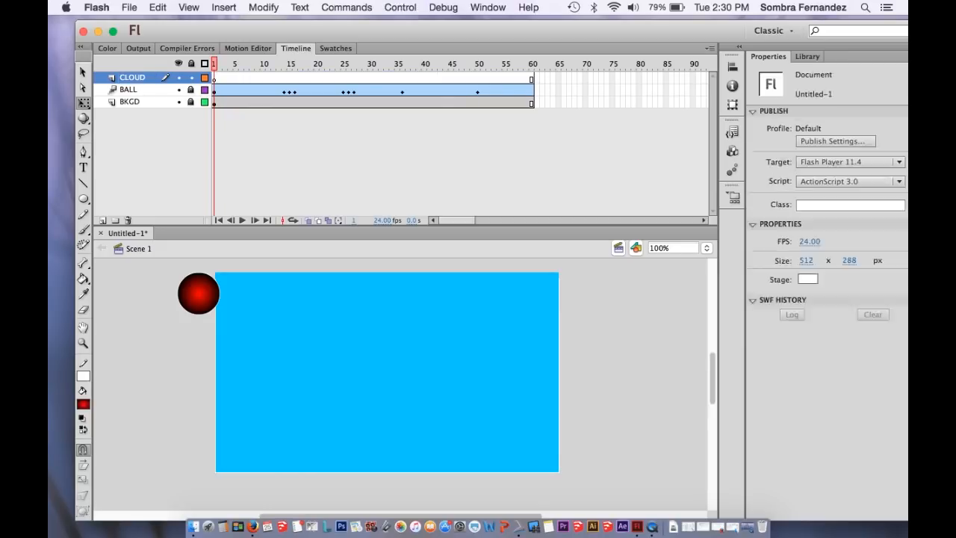
On frame 1 of the CLOUD layer, paint a white cloud outline about 138 x 67 px beside the stage's right edge with a larger brush, and fill it white
{"action": "left_click", "coordinate": [216, 79]}
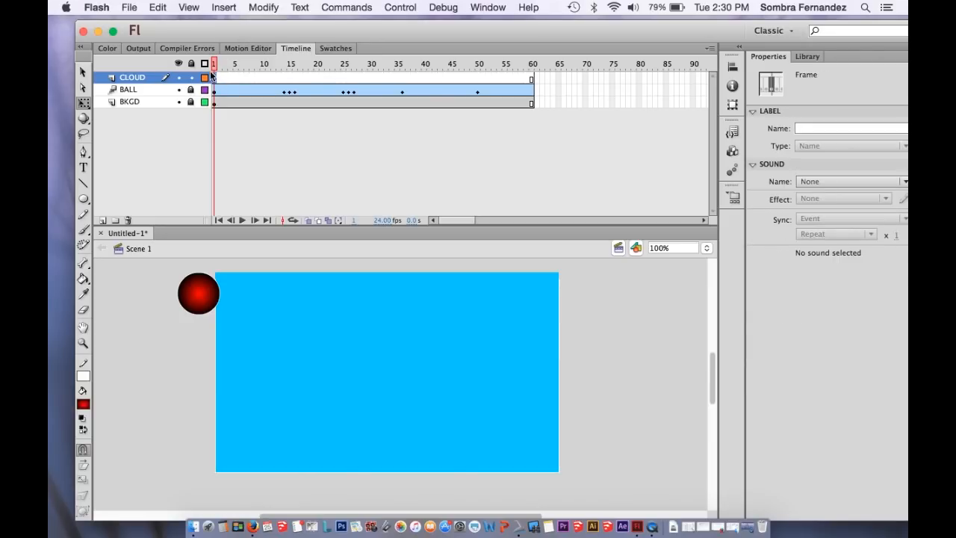
{"action": "left_click", "coordinate": [83, 230]}
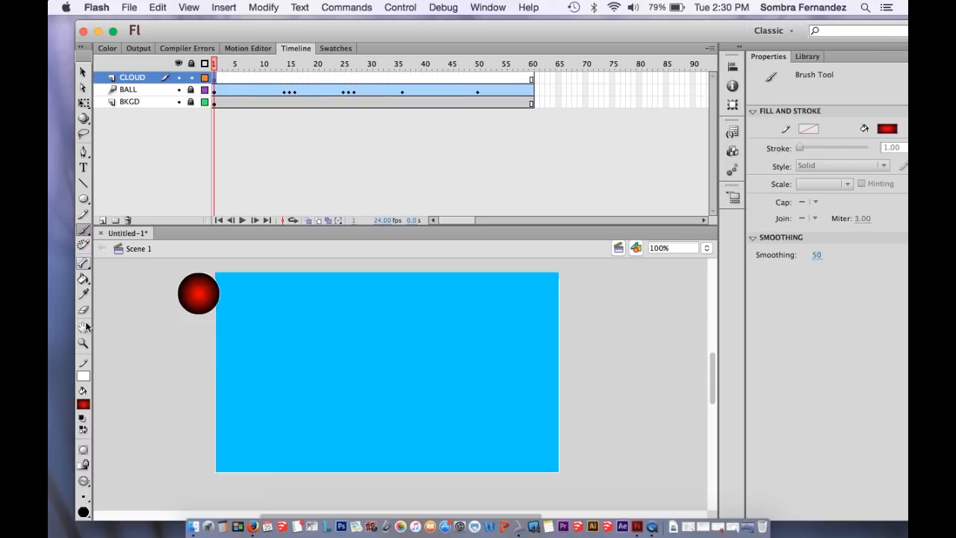
{"action": "left_click", "coordinate": [83, 405]}
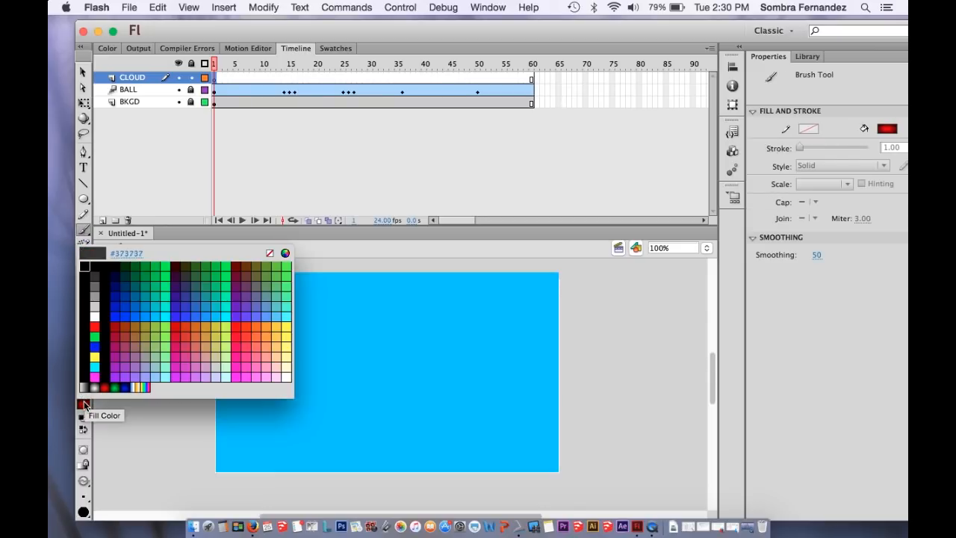
{"action": "left_click", "coordinate": [95, 317]}
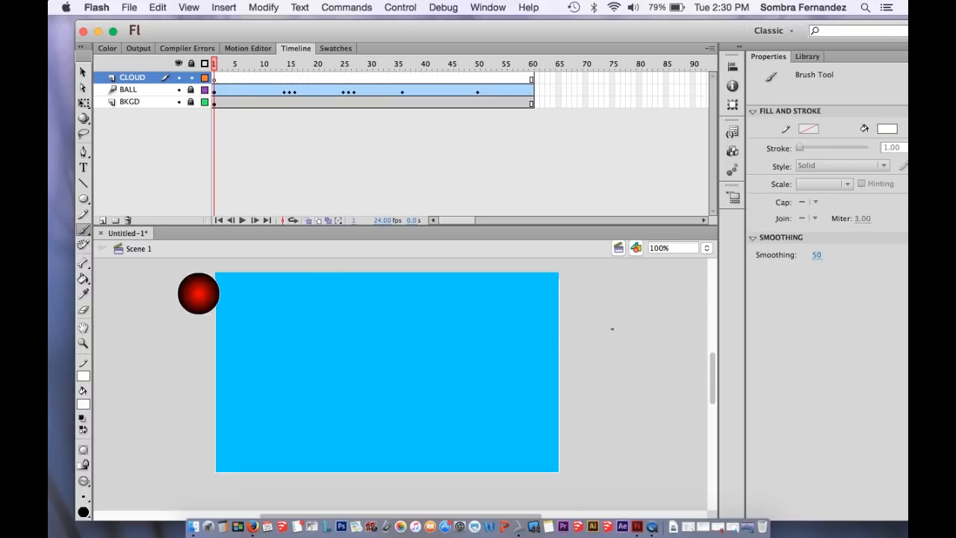
{"action": "left_click", "coordinate": [83, 496]}
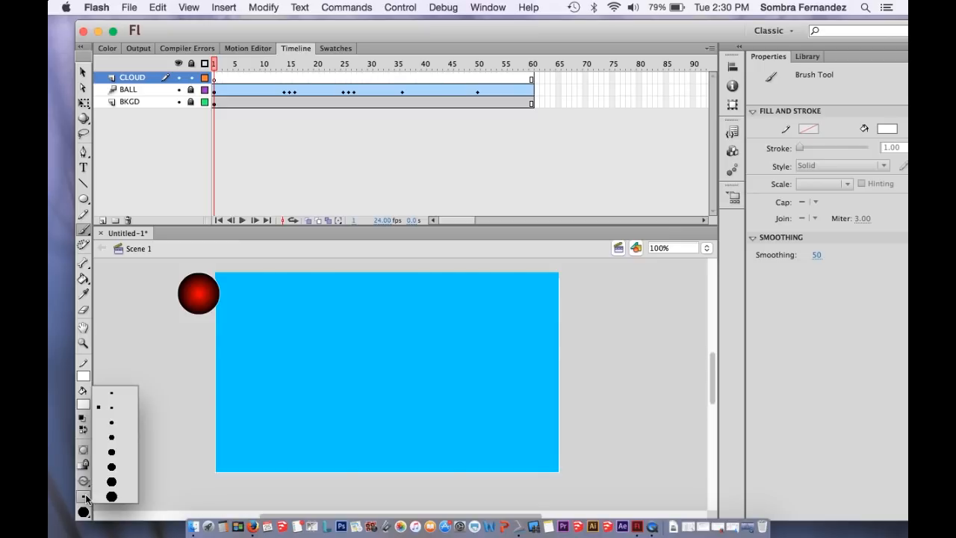
{"action": "left_click", "coordinate": [121, 443]}
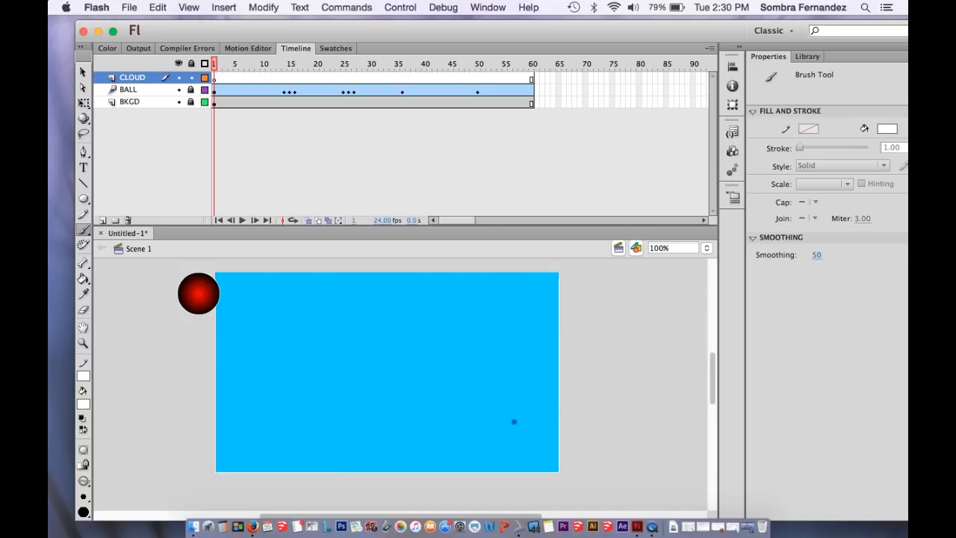
{"action": "mouse_move", "coordinate": [614, 319]}
{"action": "left_mouse_down"}
{"action": "mouse_move", "coordinate": [614, 309]}
{"action": "mouse_move", "coordinate": [590, 333]}
{"action": "mouse_move", "coordinate": [617, 343]}
{"action": "mouse_move", "coordinate": [658, 338]}
{"action": "mouse_move", "coordinate": [641, 312]}
{"action": "mouse_move", "coordinate": [623, 315]}
{"action": "left_mouse_up"}
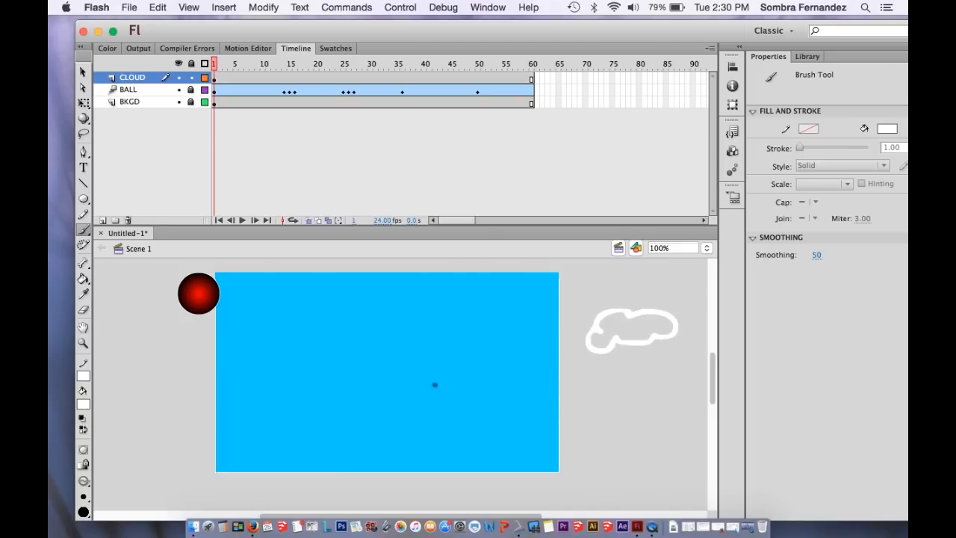
{"action": "left_click", "coordinate": [83, 279]}
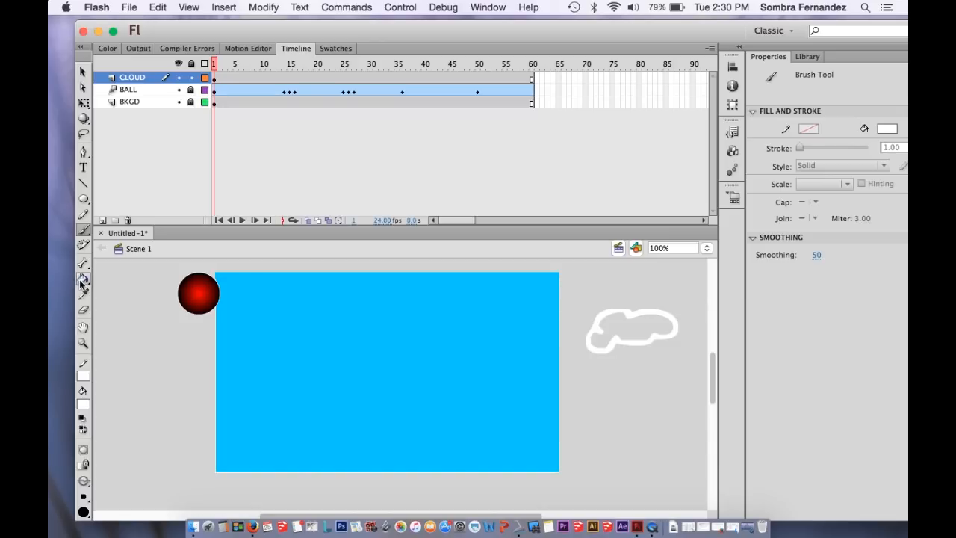
{"action": "left_click", "coordinate": [642, 331]}
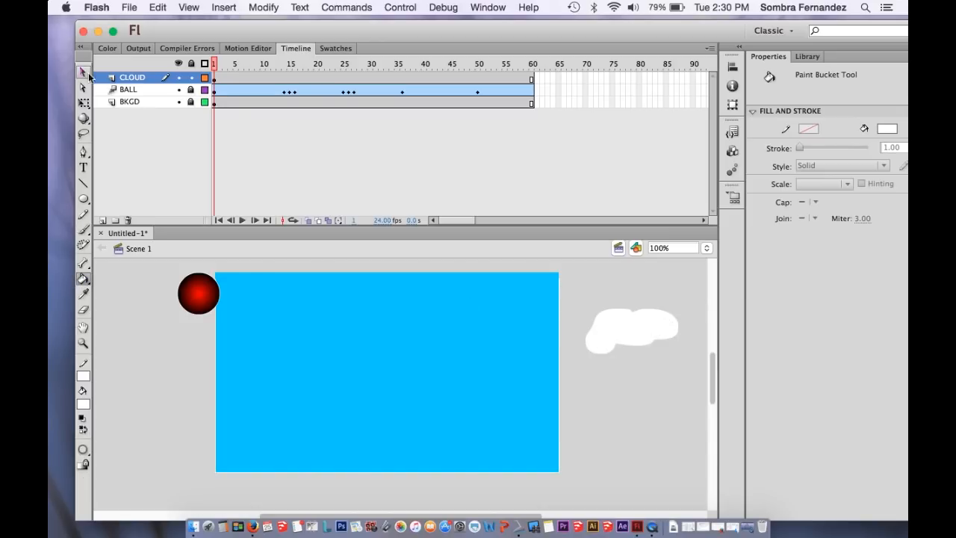
Convert the whole cloud shape to a Graphic symbol named CLOUD
{"action": "left_click", "coordinate": [83, 71]}
{"action": "left_click_drag", "start_coordinate": [573, 280], "coordinate": [689, 387]}
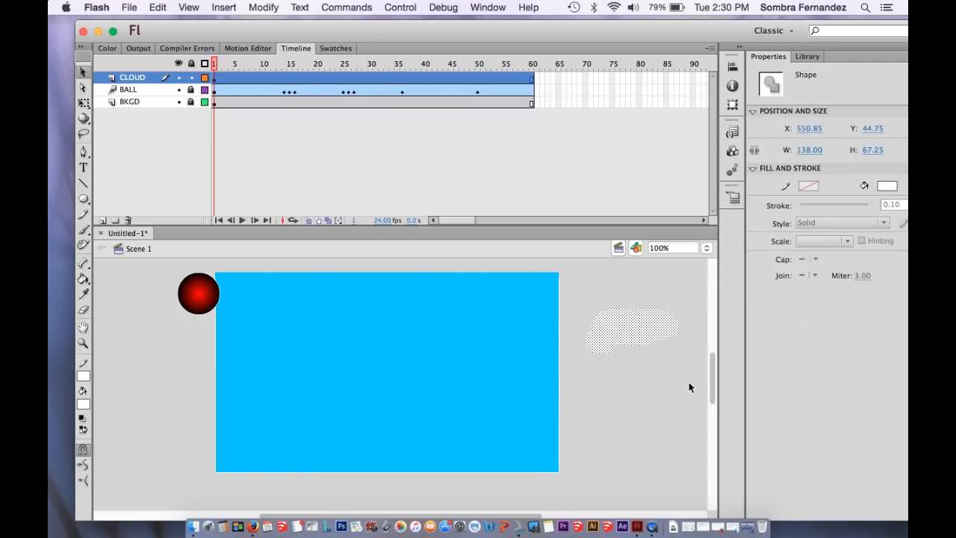
{"action": "right_click", "coordinate": [660, 337]}
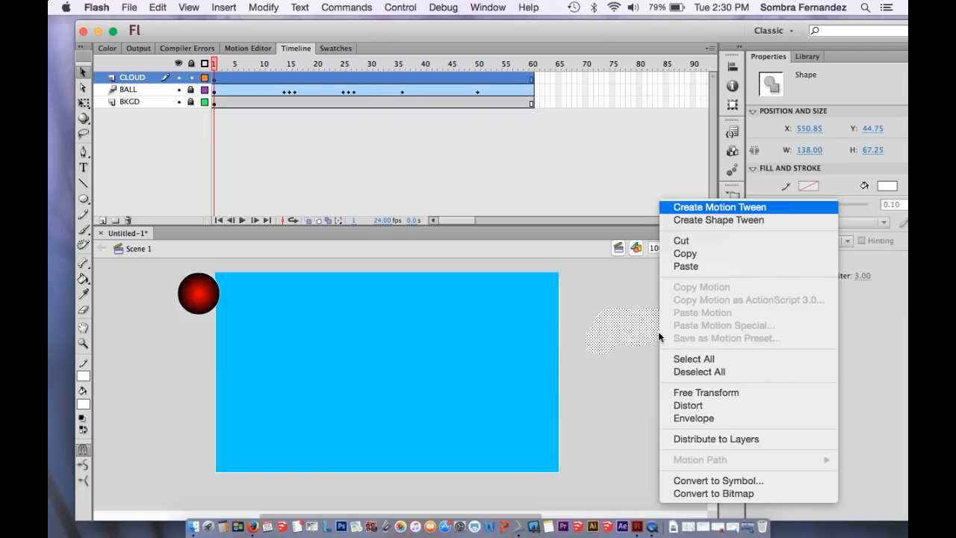
{"action": "left_click", "coordinate": [693, 481]}
{"action": "type", "text": "CLOUD"}
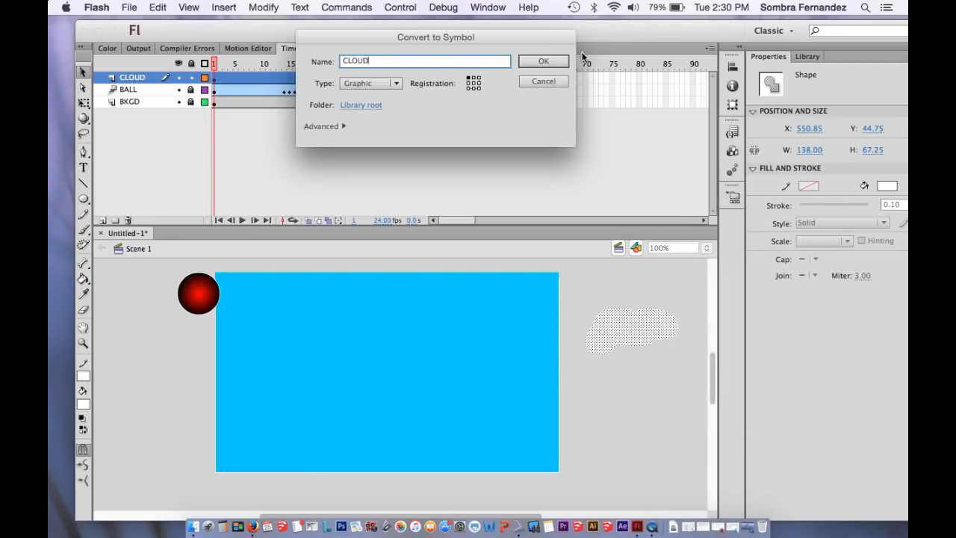
{"action": "left_click", "coordinate": [556, 60]}
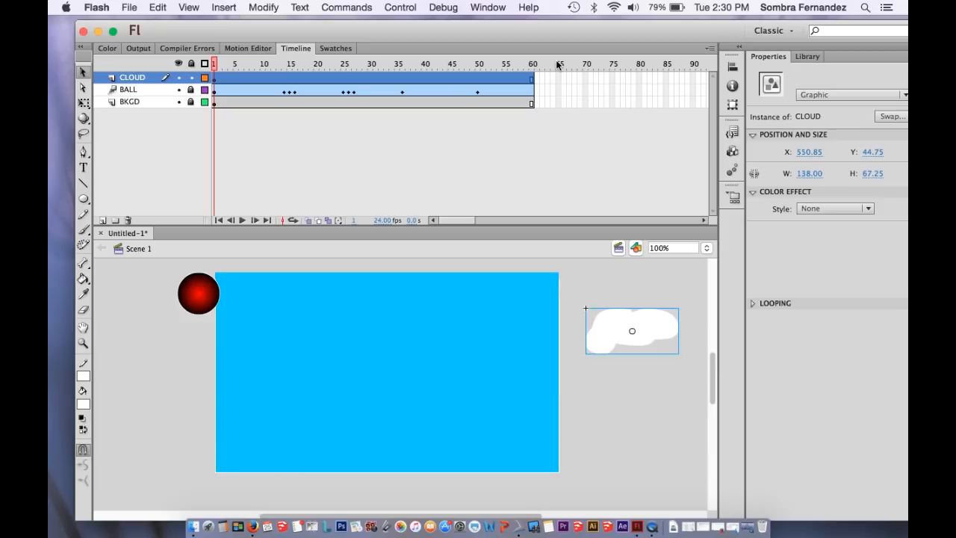
Preview the BALL and CLOUD symbols in the document's library
{"action": "left_click", "coordinate": [802, 60]}
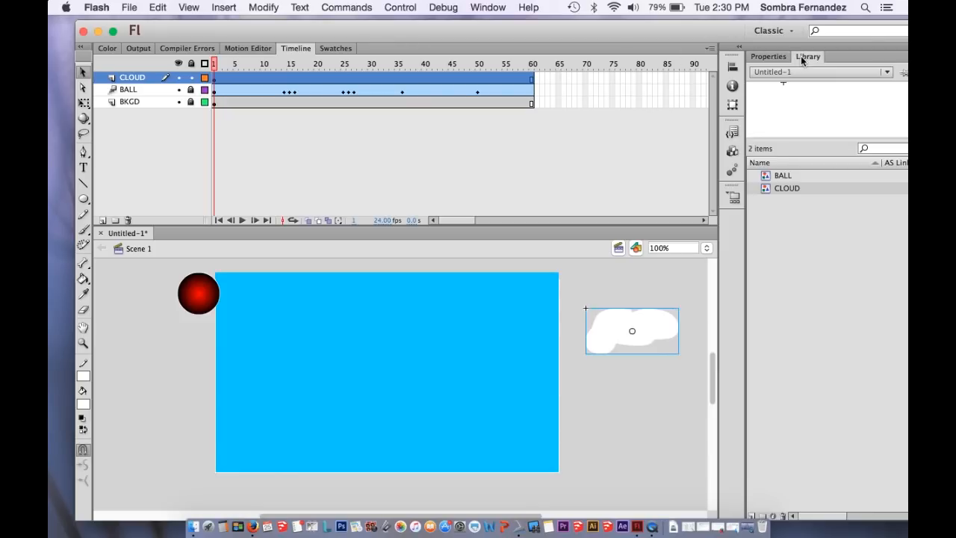
{"action": "left_click", "coordinate": [791, 177]}
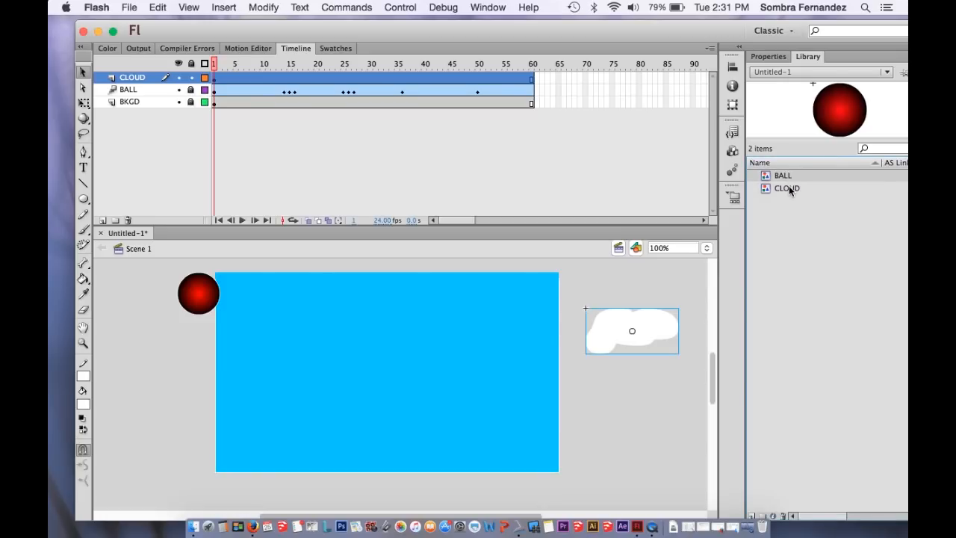
{"action": "left_click", "coordinate": [789, 187]}
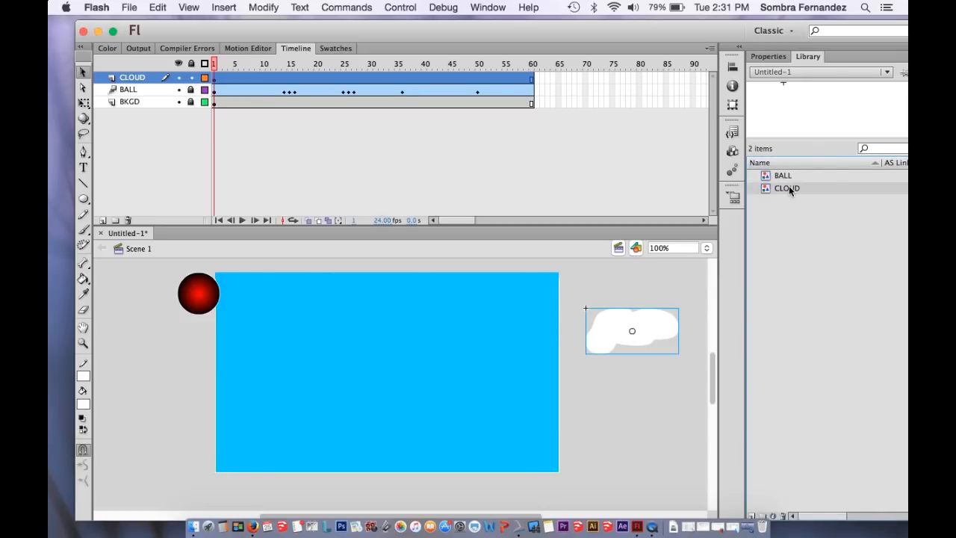
{"action": "left_click", "coordinate": [786, 176]}
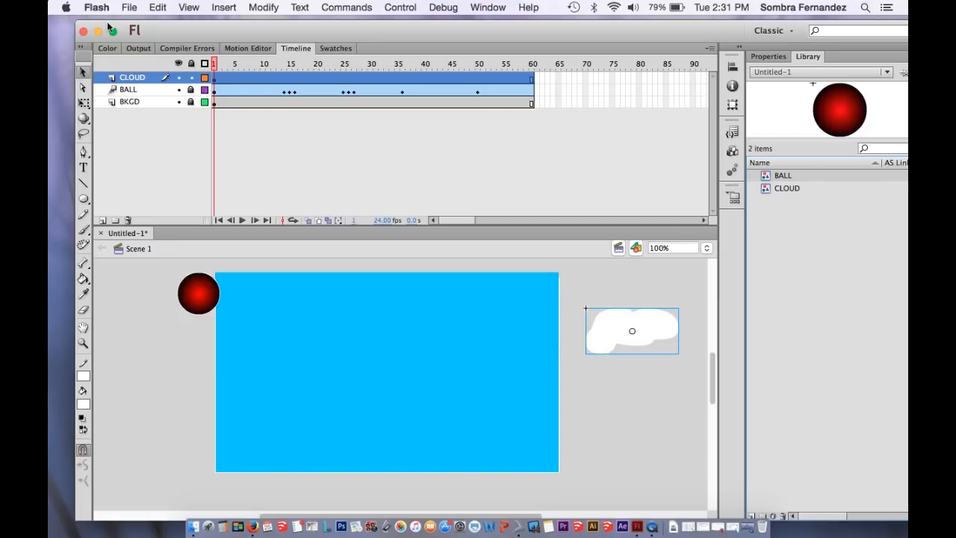
Move the cloud up and farther right of the stage, level with its top edge, and create a motion tween on the CLOUD layer
{"action": "left_click", "coordinate": [212, 79]}
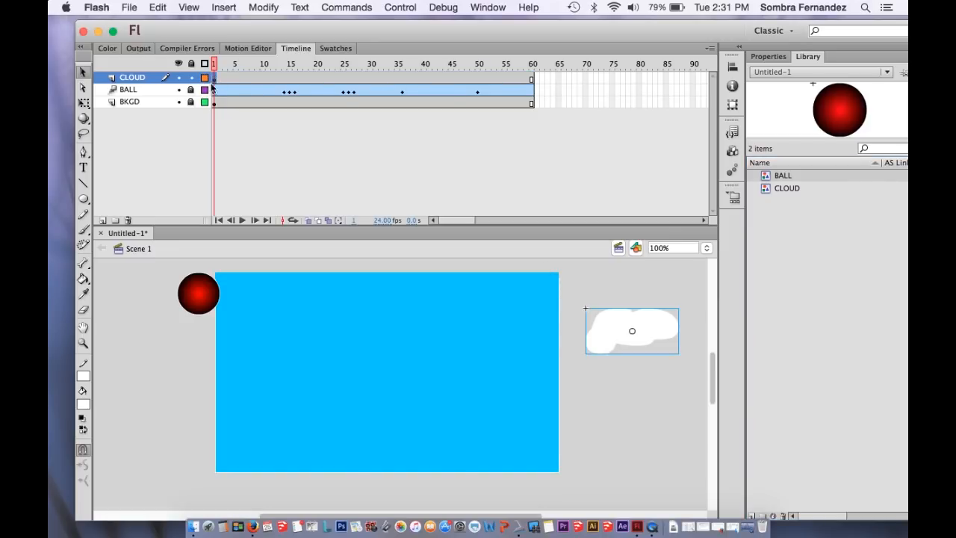
{"action": "left_click_drag", "start_coordinate": [662, 331], "coordinate": [683, 293]}
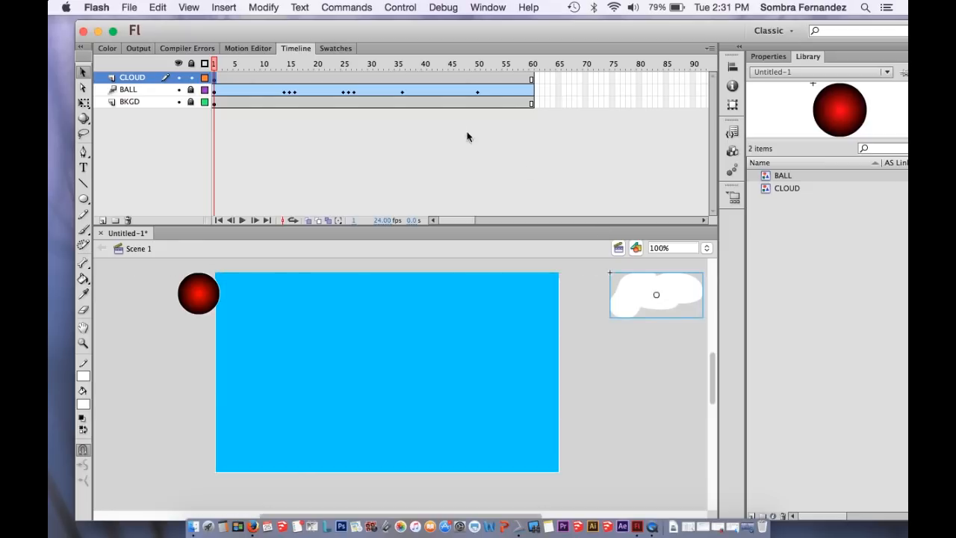
{"action": "left_click", "coordinate": [383, 74]}
{"action": "left_click_drag", "start_coordinate": [257, 78], "coordinate": [379, 78]}
{"action": "left_click", "coordinate": [397, 76]}
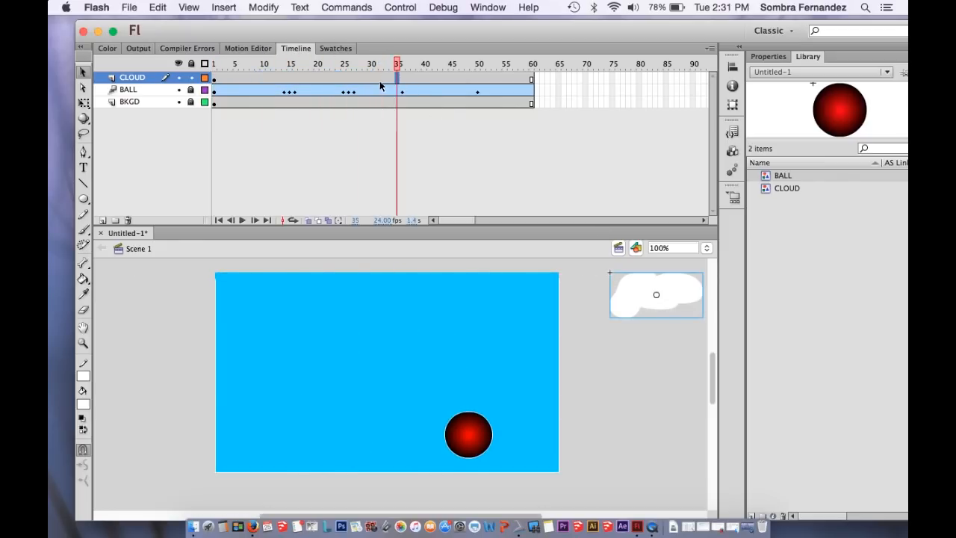
{"action": "right_click", "coordinate": [371, 77]}
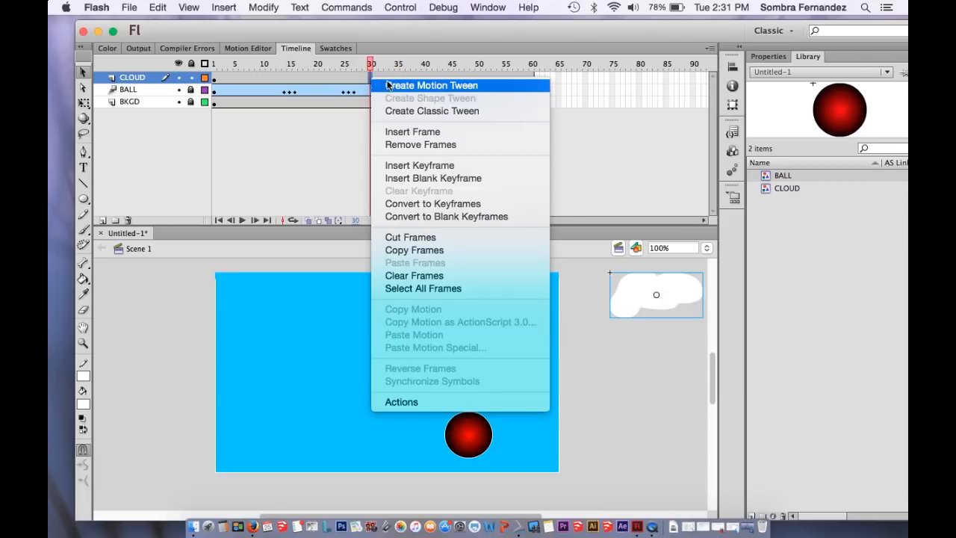
{"action": "left_click", "coordinate": [388, 87]}
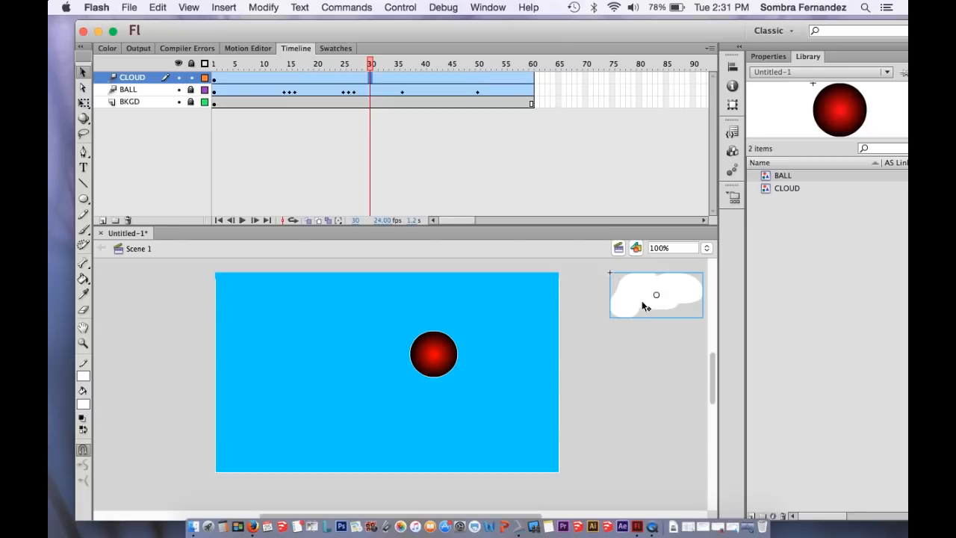
At frame 60 of the CLOUD layer, move the cloud horizontally across the stage until it is completely off the left side
{"action": "left_click", "coordinate": [214, 65]}
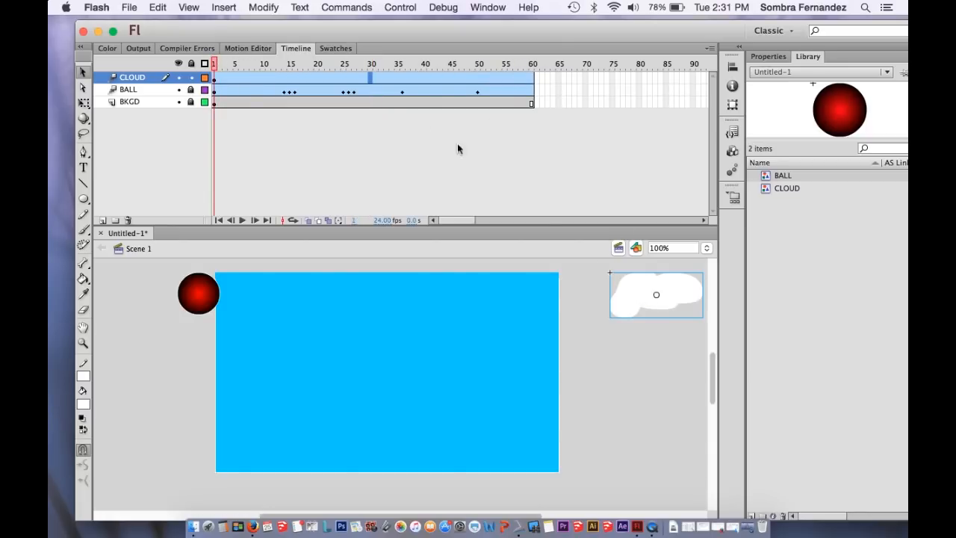
{"action": "left_click", "coordinate": [532, 78]}
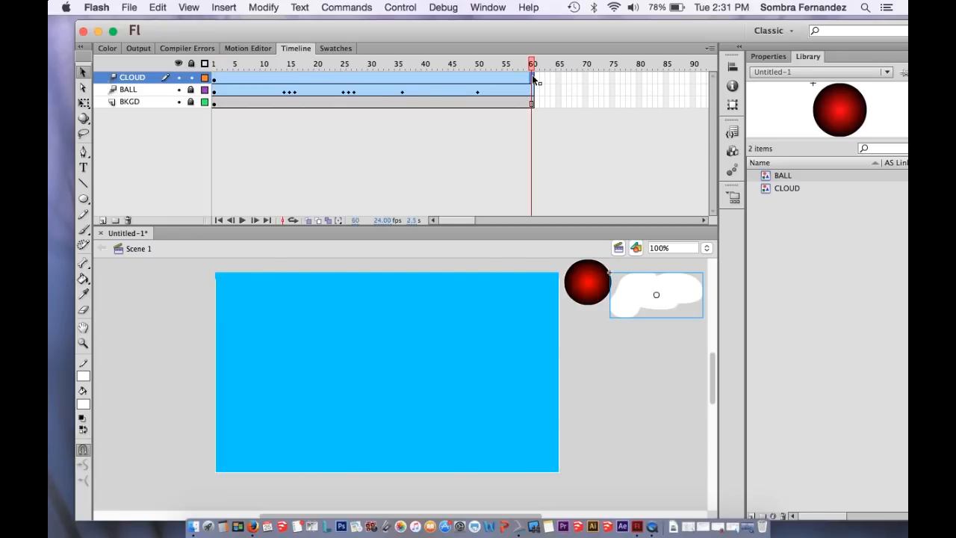
{"action": "left_click_drag", "start_coordinate": [639, 296], "coordinate": [146, 300]}
Scrub back to frame 1 and play the animation to check the cloud's drift together with the bouncing ball
{"action": "left_click", "coordinate": [252, 65]}
{"action": "left_click_drag", "start_coordinate": [254, 66], "coordinate": [215, 65]}
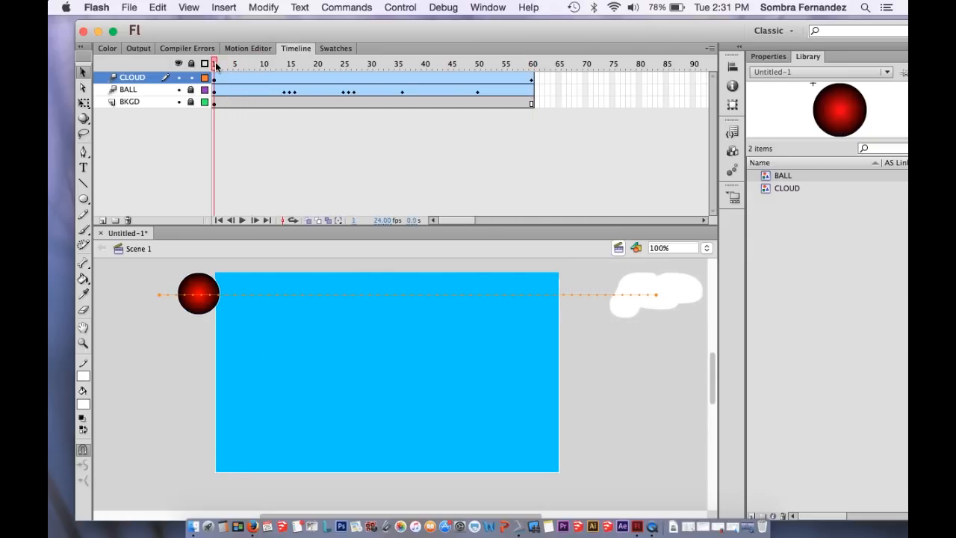
{"action": "left_click", "coordinate": [215, 76]}
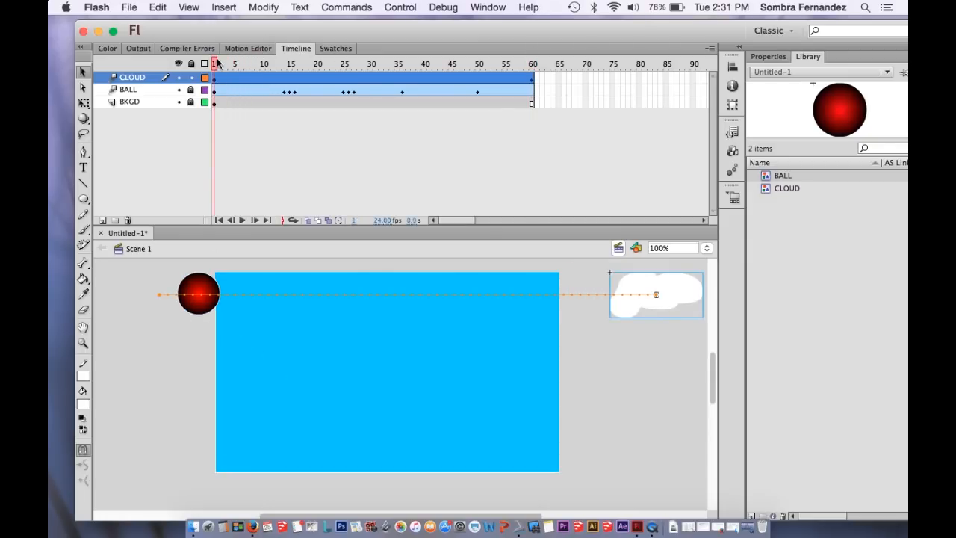
{"action": "key", "text": "Return"}
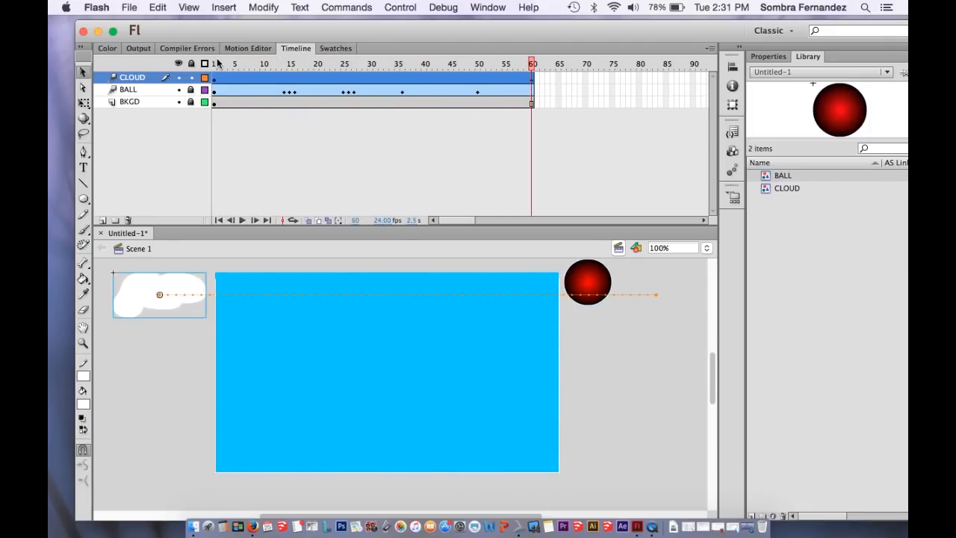
{"action": "key", "text": "Return"}
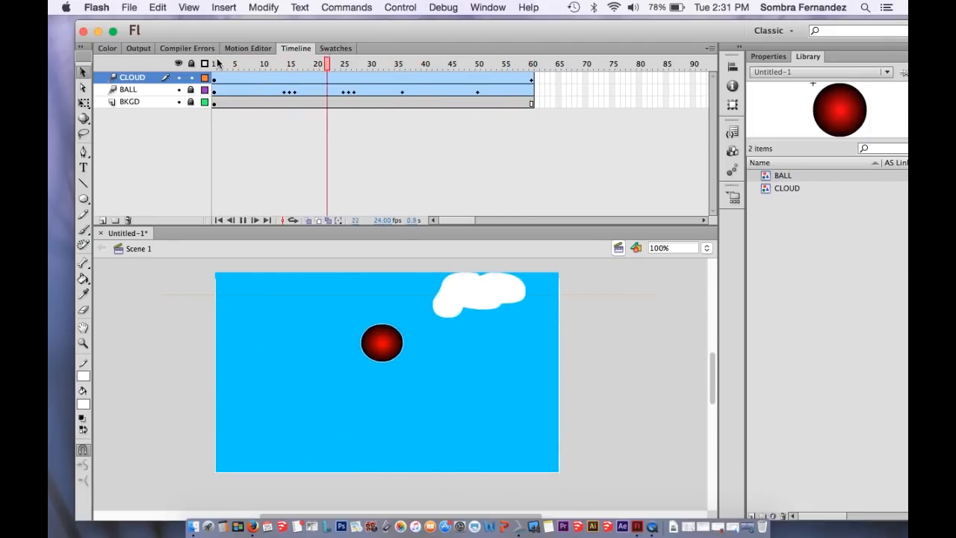